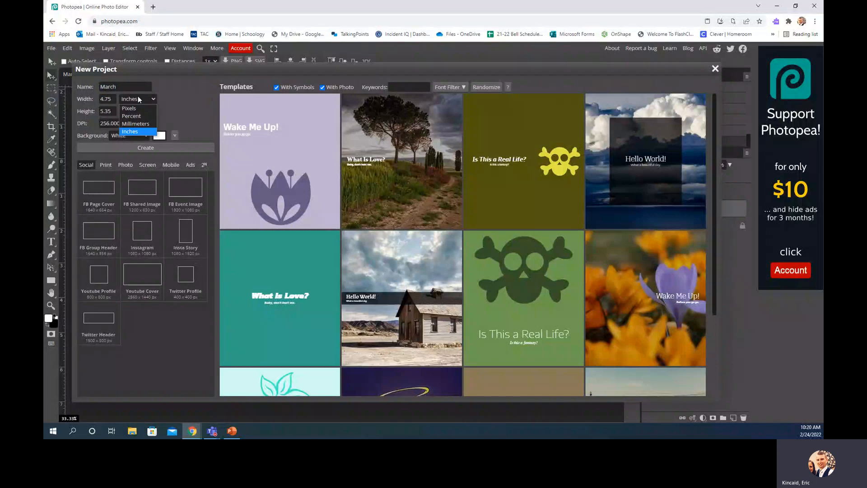
Create the new project March at 4.75 by 5.35 inches with a white background
click(111, 111)
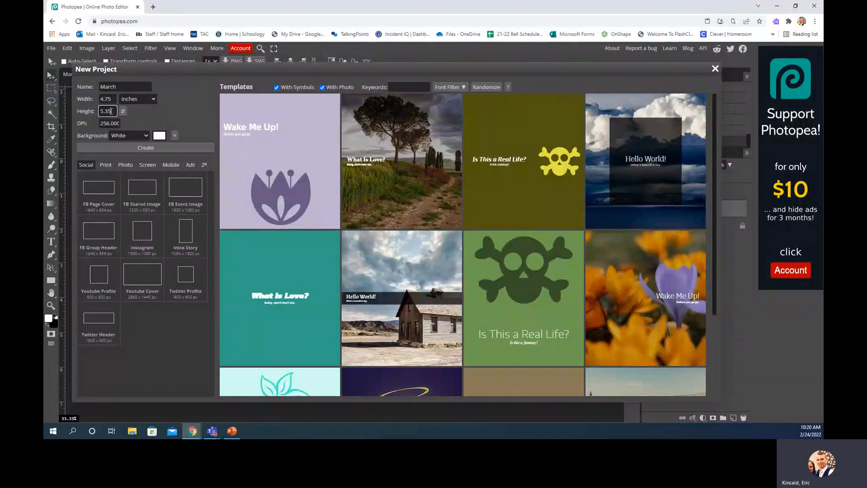
click(120, 145)
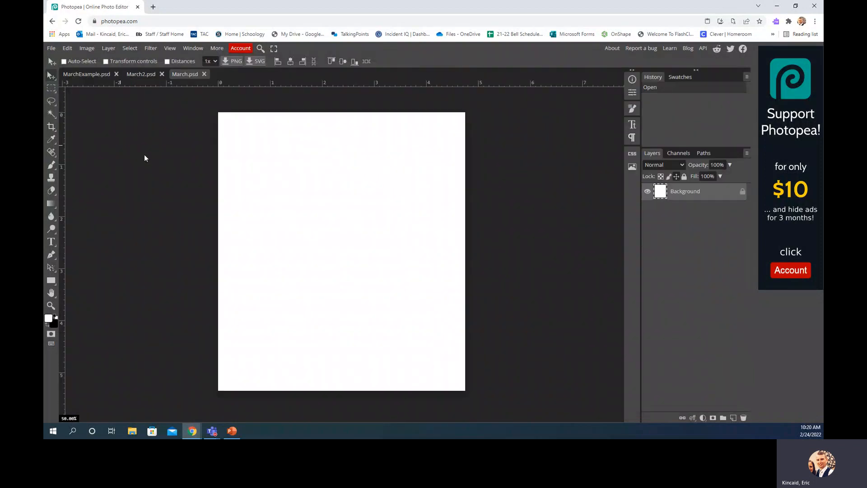
Choose the Rectangle shape tool and give it a solid white fill
right_click(51, 281)
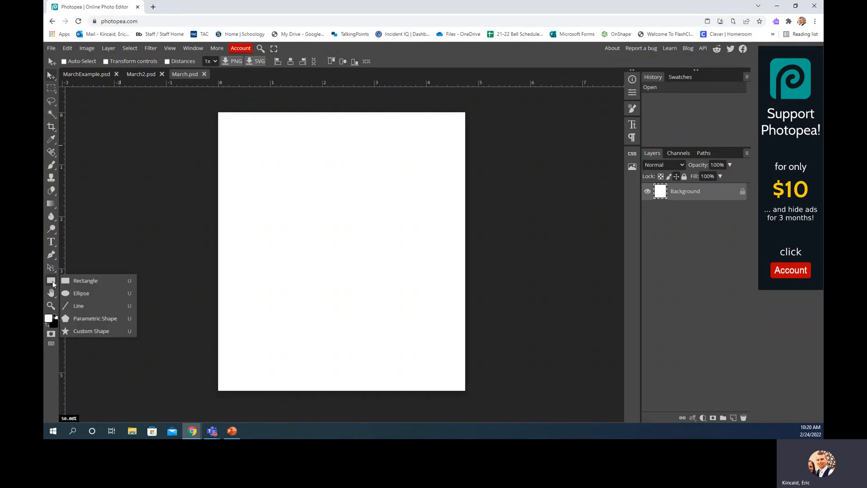
click(93, 281)
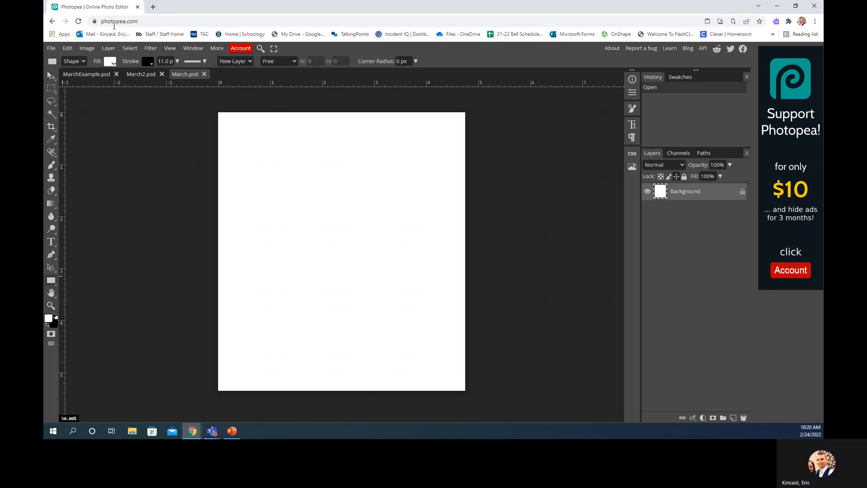
click(112, 64)
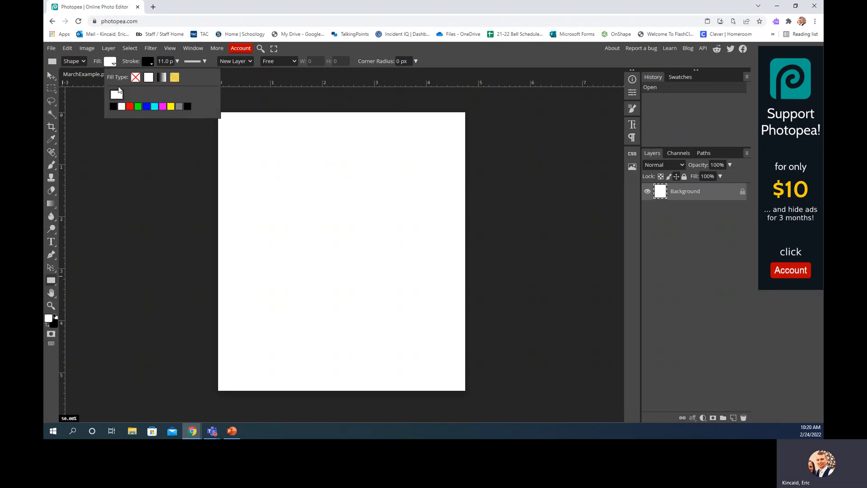
click(150, 79)
Set the rectangle's stroke to solid black with a width of 8 px
click(147, 62)
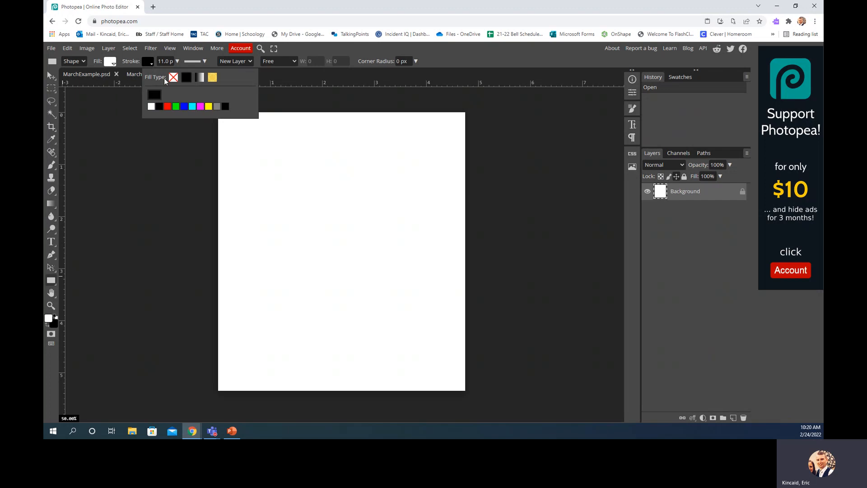
click(173, 77)
click(186, 78)
click(154, 94)
click(224, 213)
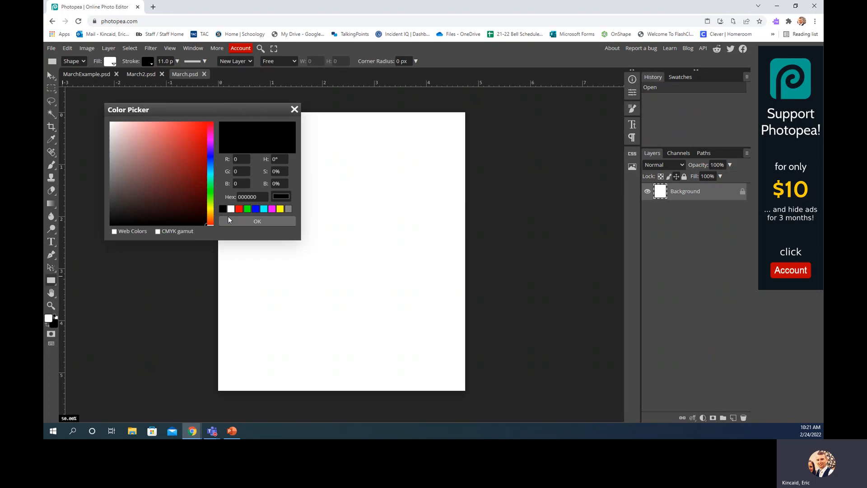
click(228, 221)
click(176, 62)
drag(171, 74, 165, 76)
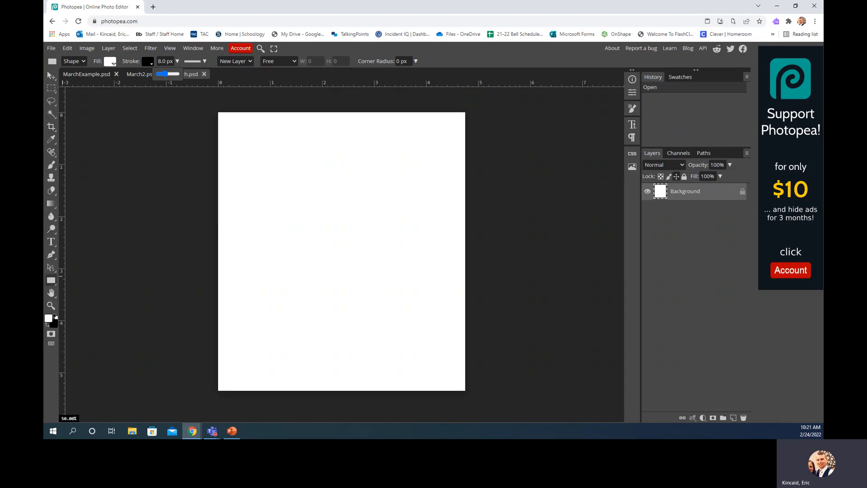
Check that the rulers are turned on and set their units to inches
click(170, 48)
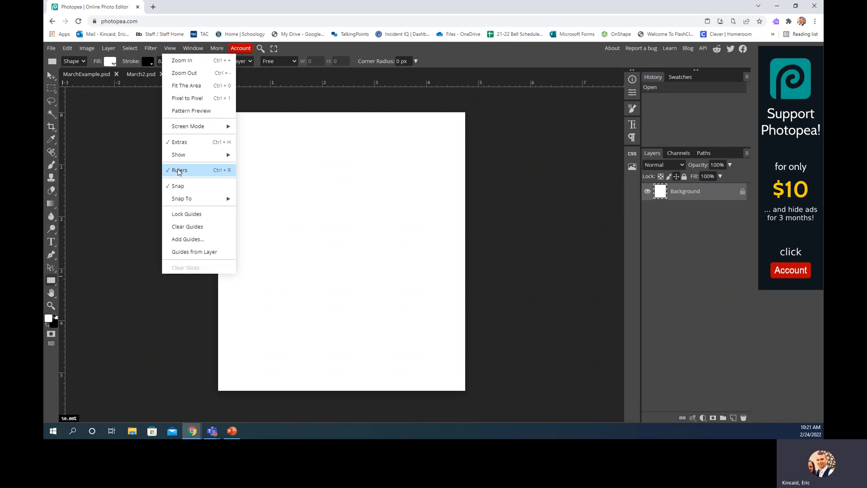
click(318, 84)
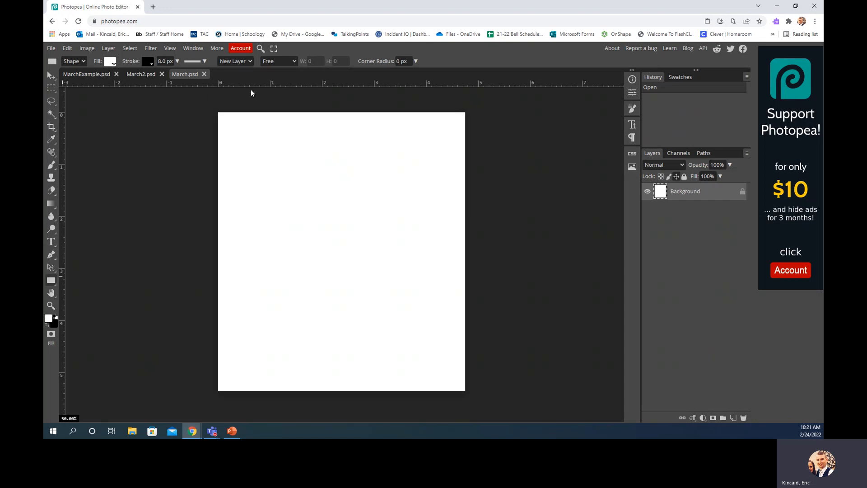
right_click(269, 84)
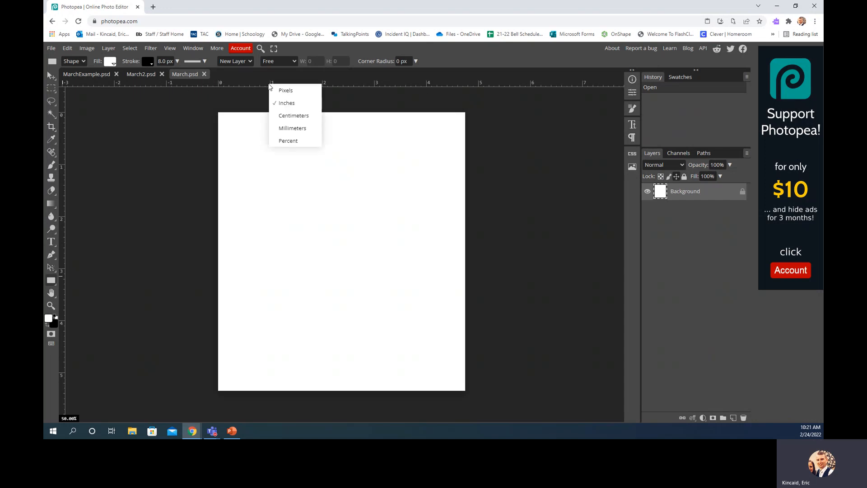
click(287, 103)
click(202, 126)
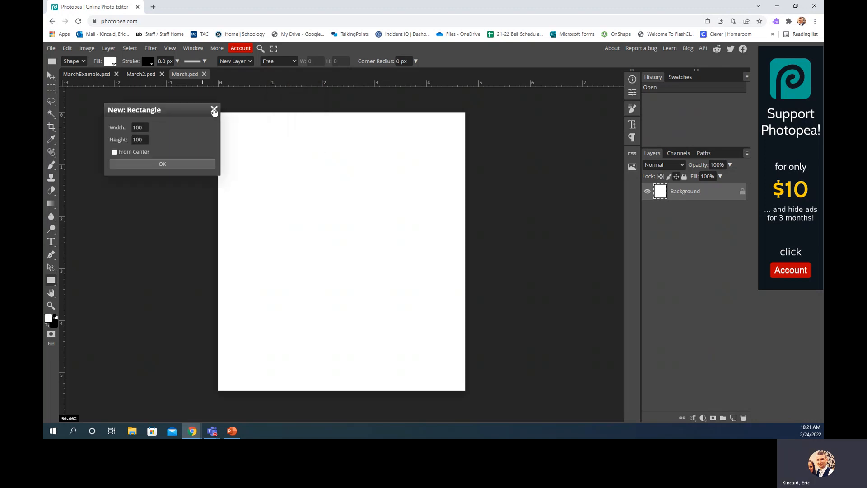
click(215, 109)
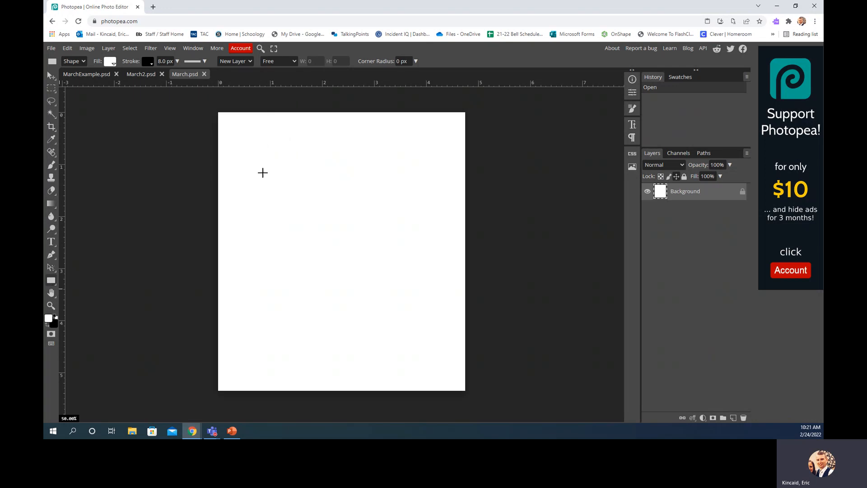
Draw a square about 0.5 in per side in the upper-left area of the canvas
drag(242, 169, 269, 193)
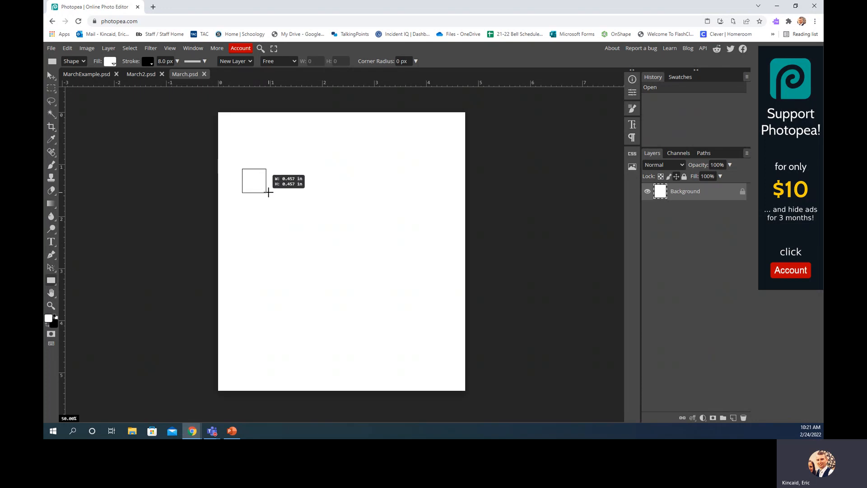
drag(269, 193, 272, 195)
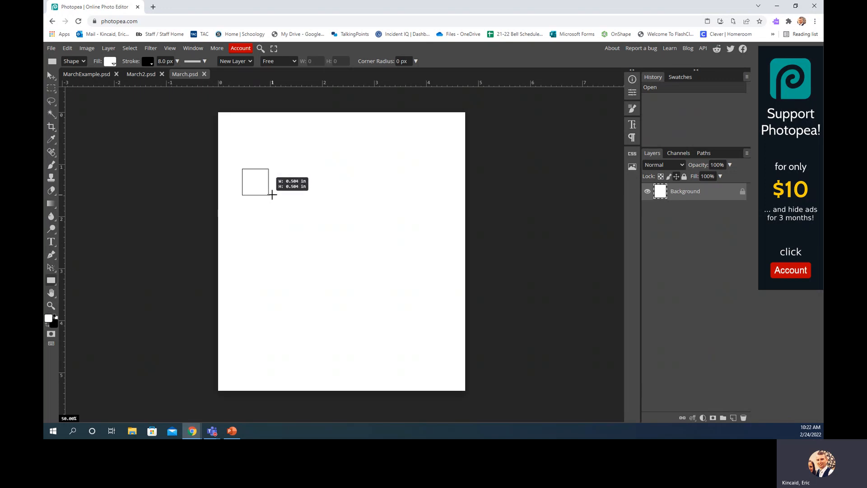
drag(272, 195, 273, 195)
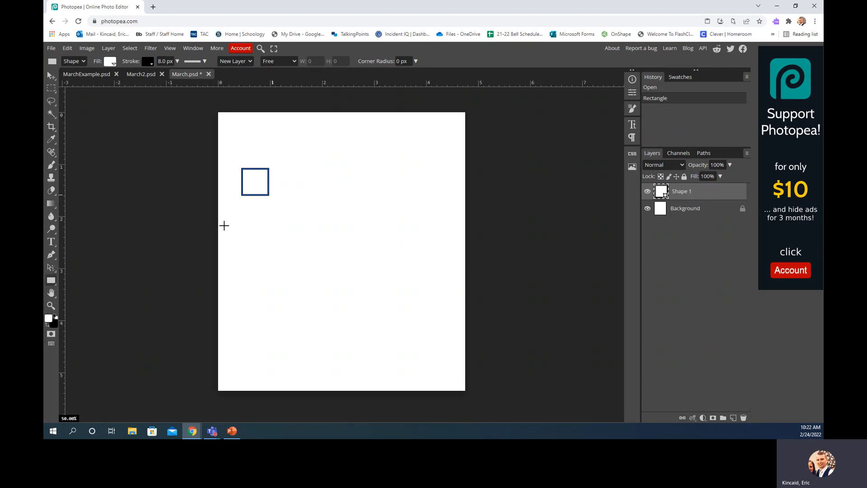
Duplicate the square's layer and move one square directly to the right of the other, level with it and with a narrow gap
key(ctrl+j)
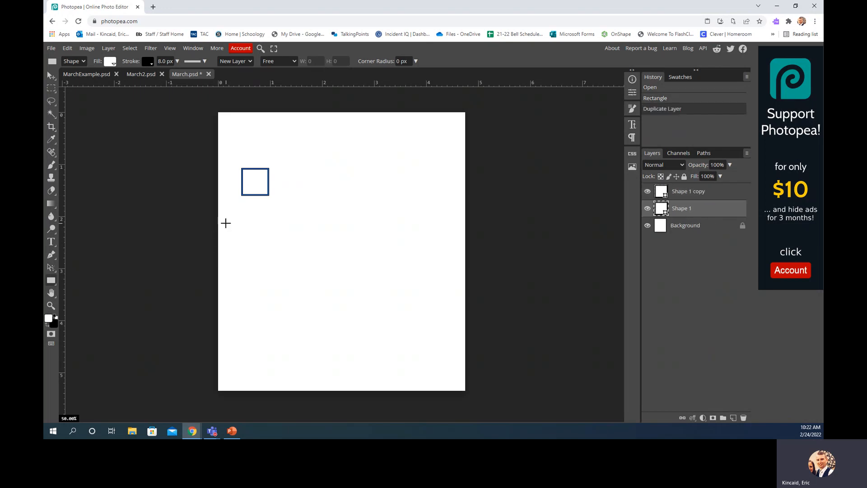
click(50, 77)
drag(262, 183, 288, 183)
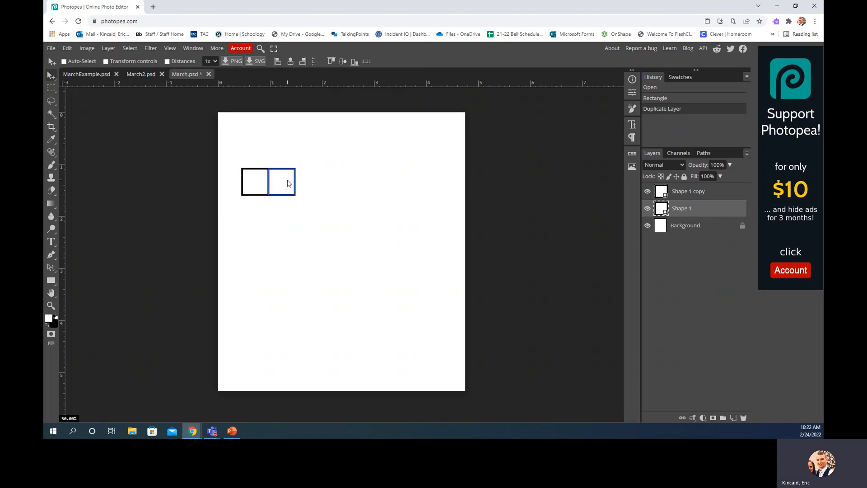
drag(289, 183, 288, 183)
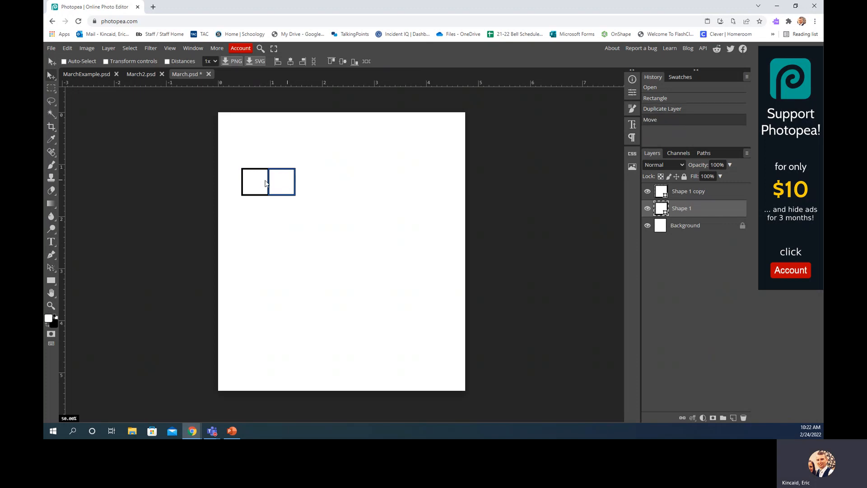
drag(284, 181, 285, 178)
scroll(259, 182, up, 2)
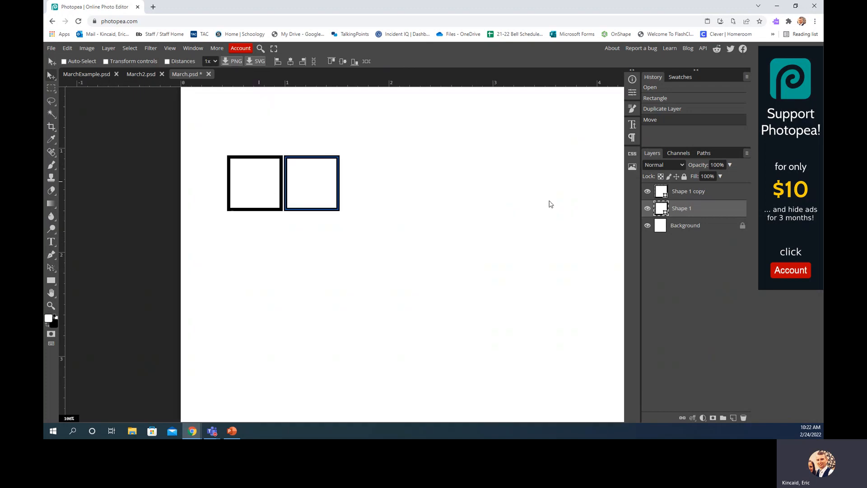
scroll(560, 188, down, 1)
mouse_move(587, 190)
mouse_down()
mouse_move(565, 190)
mouse_move(589, 187)
mouse_up()
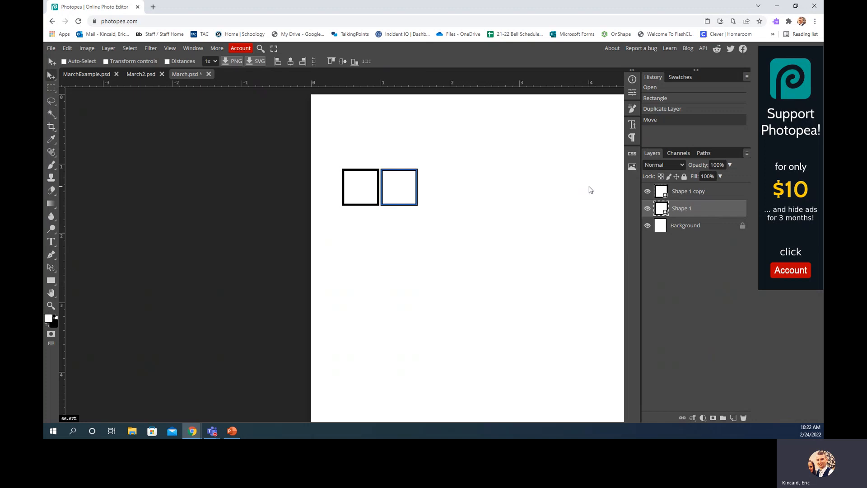
scroll(533, 202, down, 1)
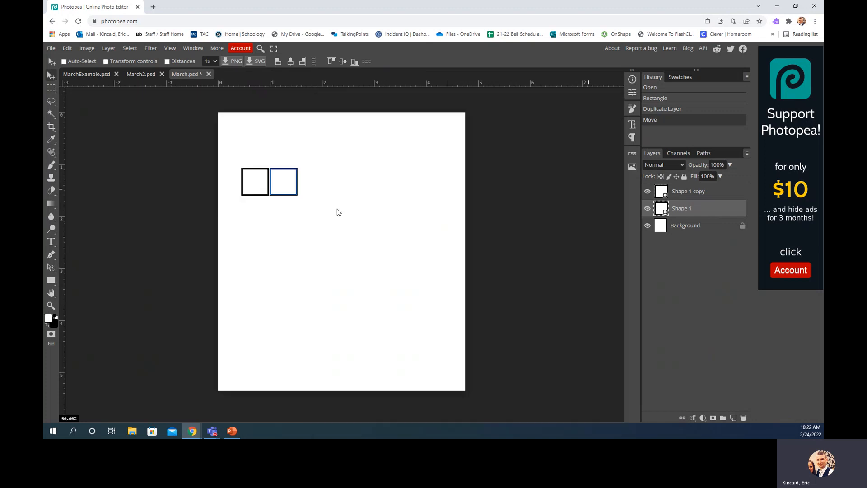
Add a horizontal guide along the bottom edges of the two squares
scroll(289, 213, up, 1)
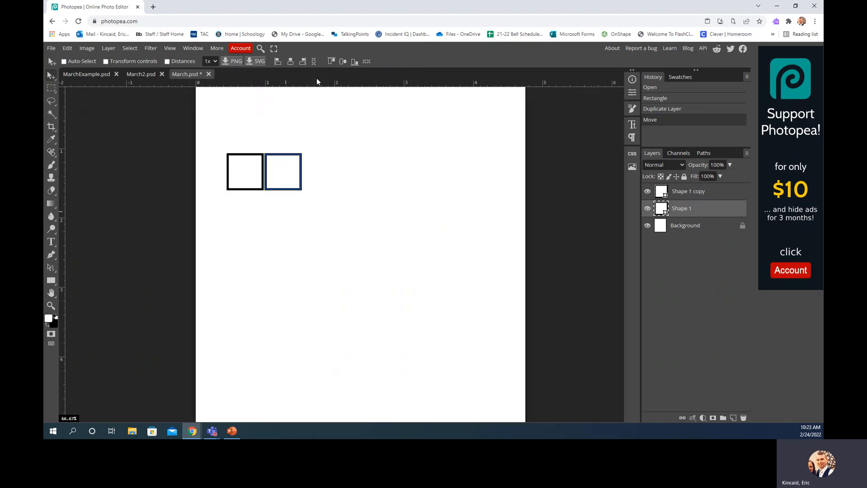
drag(311, 85, 303, 188)
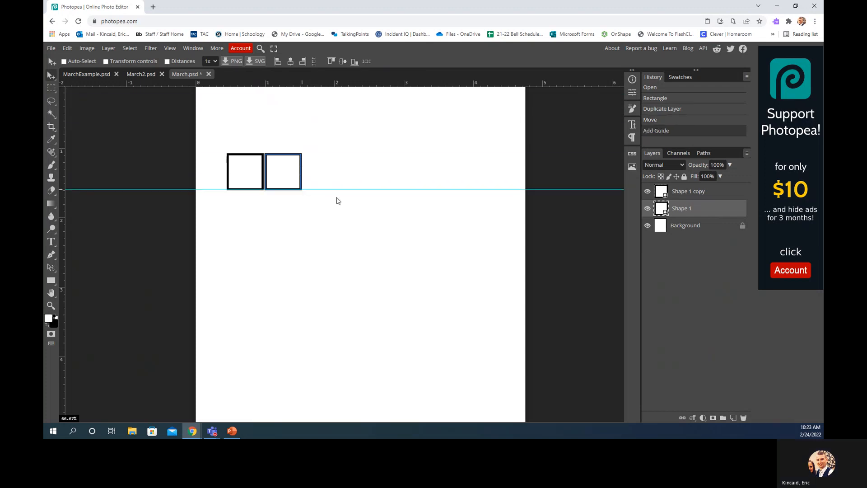
scroll(272, 180, up, 1)
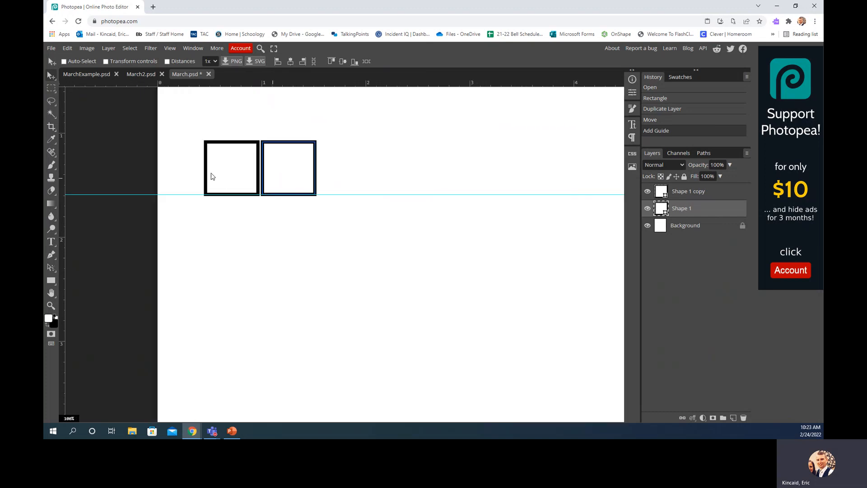
Select the layers Shape 1 and Shape 1 copy together and merge them into one layer
click(715, 196)
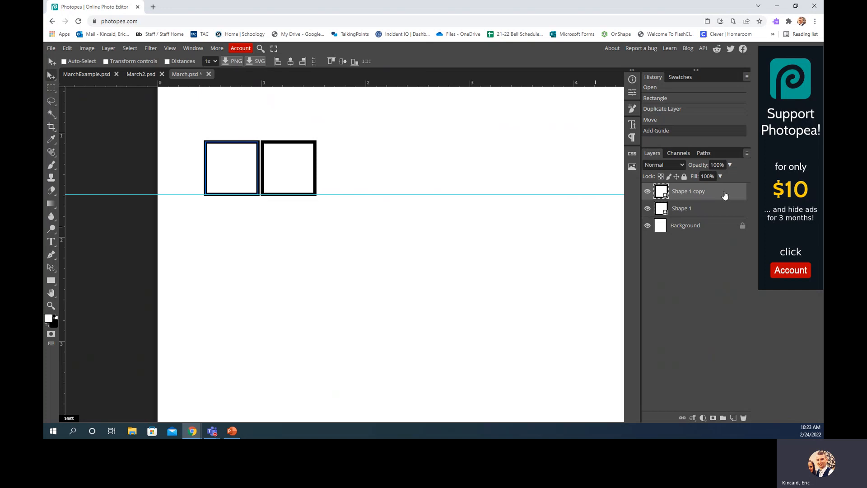
click(705, 208)
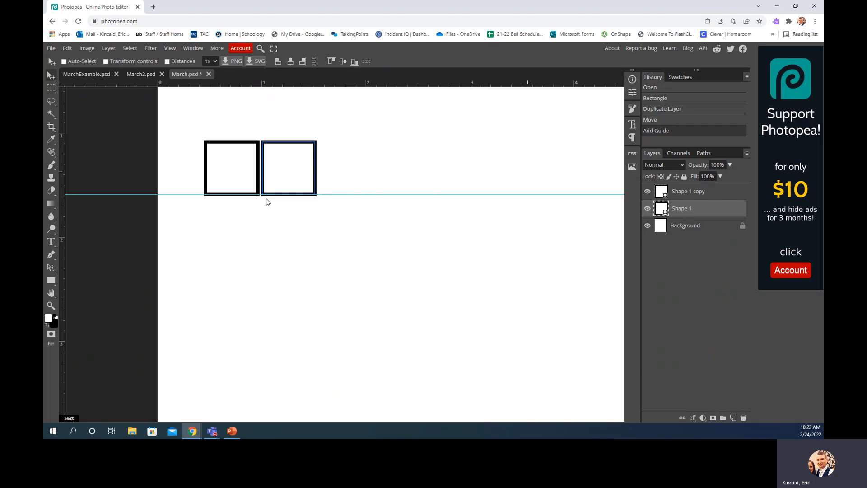
click(720, 199)
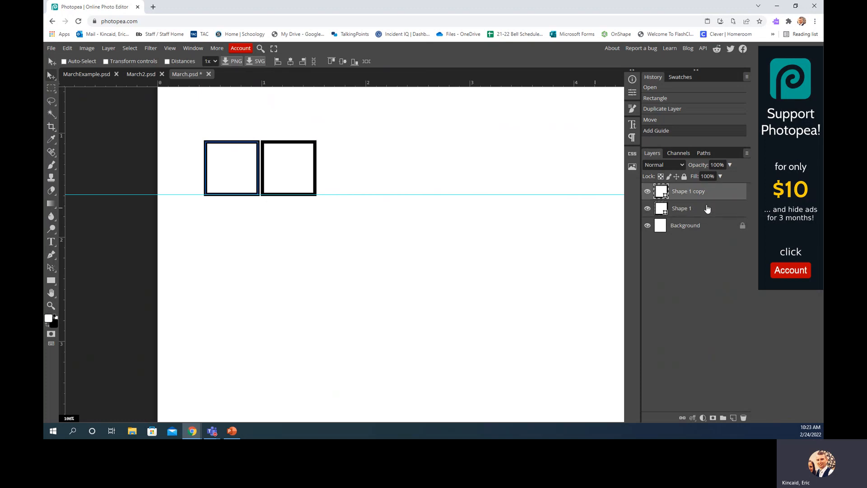
click(707, 207)
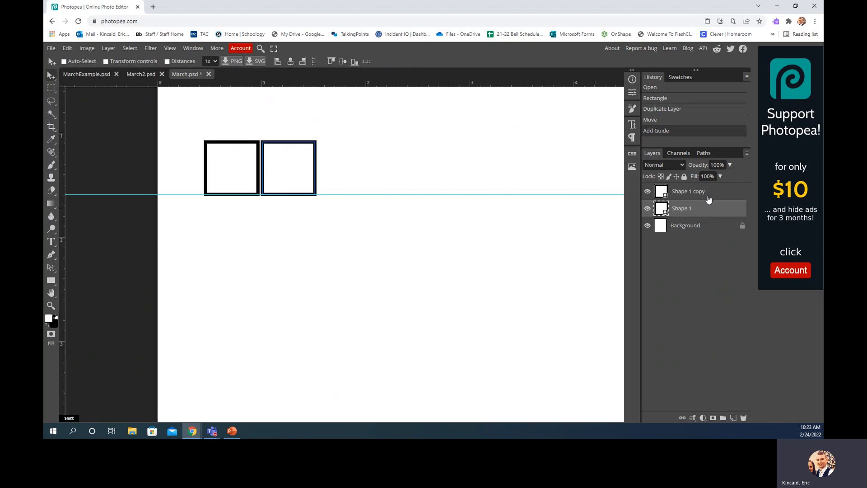
click(707, 196)
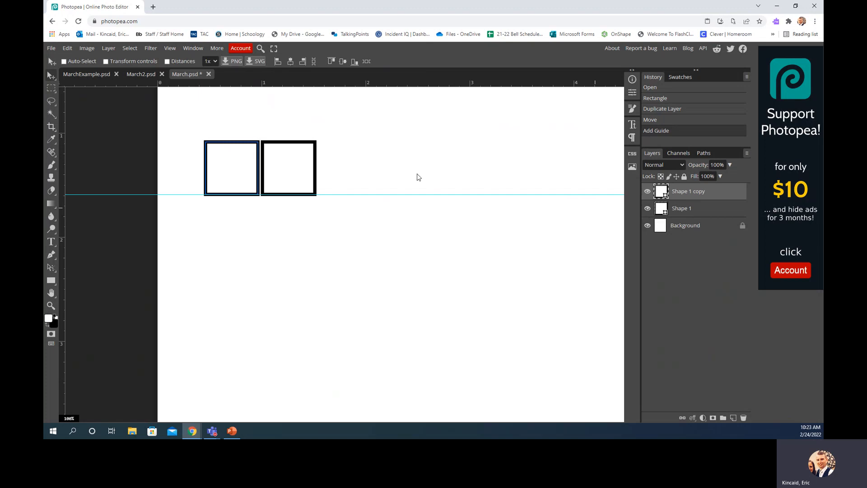
click(707, 209)
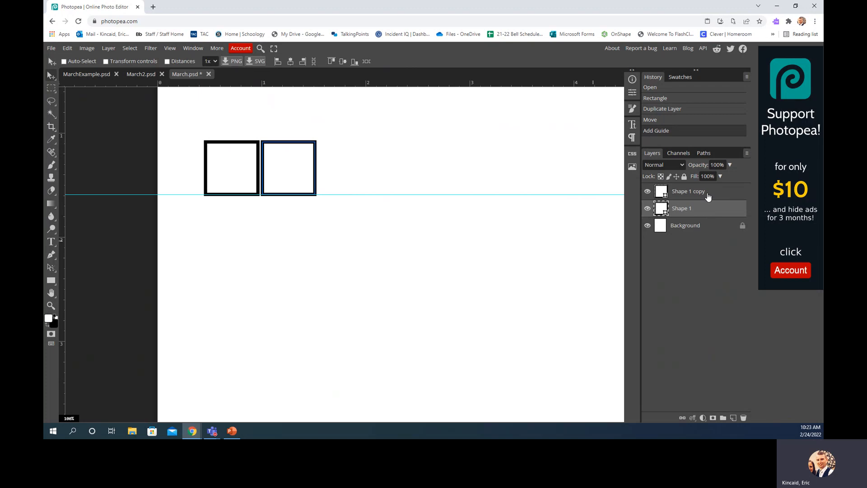
shift+click(708, 195)
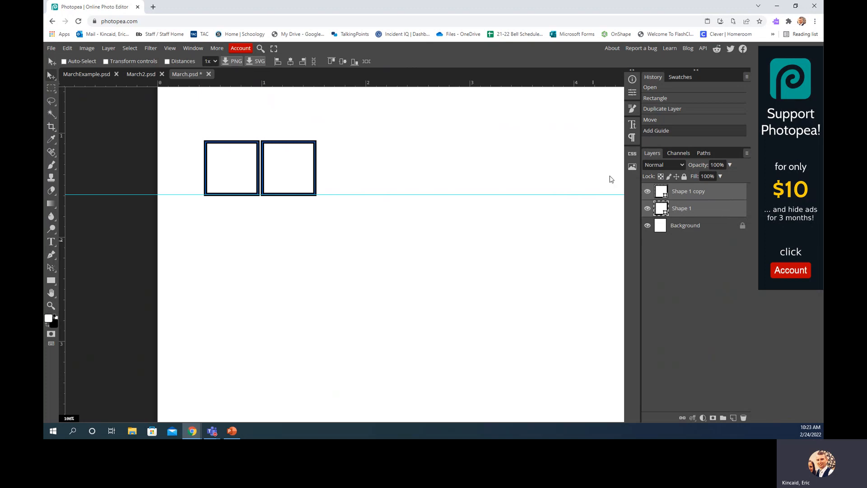
key(ctrl+e)
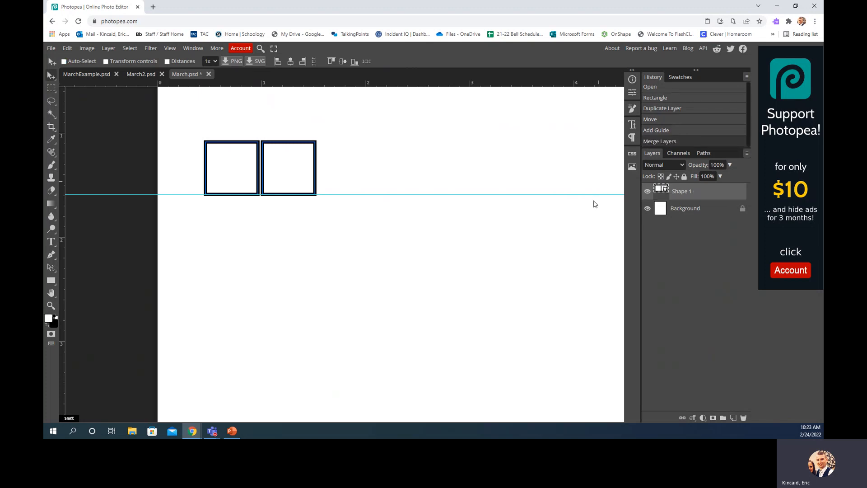
Duplicate the merged pair of squares and move one pair to the right along the guide, forming an evenly spaced row of four
key(ctrl)
key(ctrl+j)
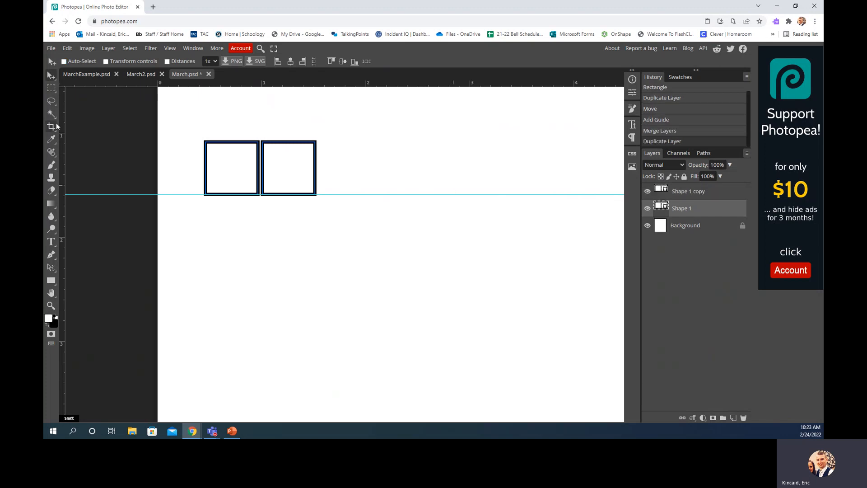
drag(213, 164, 324, 161)
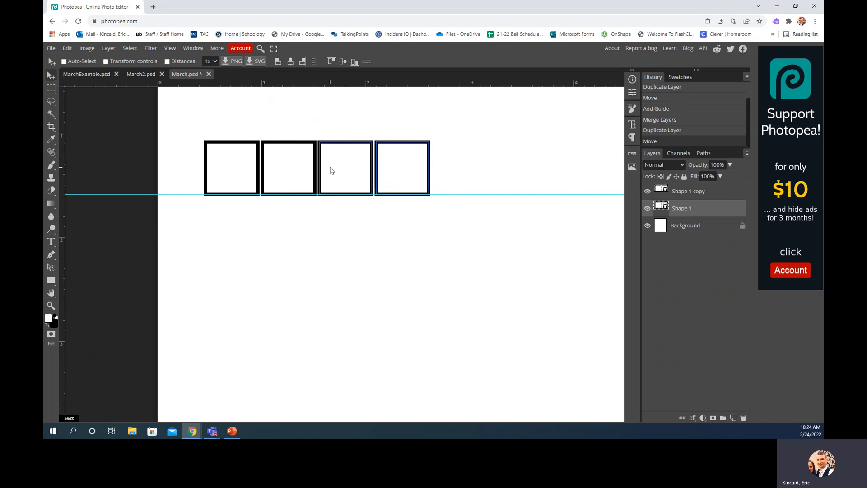
Fine-tune the horizontal position of the second pair of squares so its gap matches the first
drag(329, 170, 328, 169)
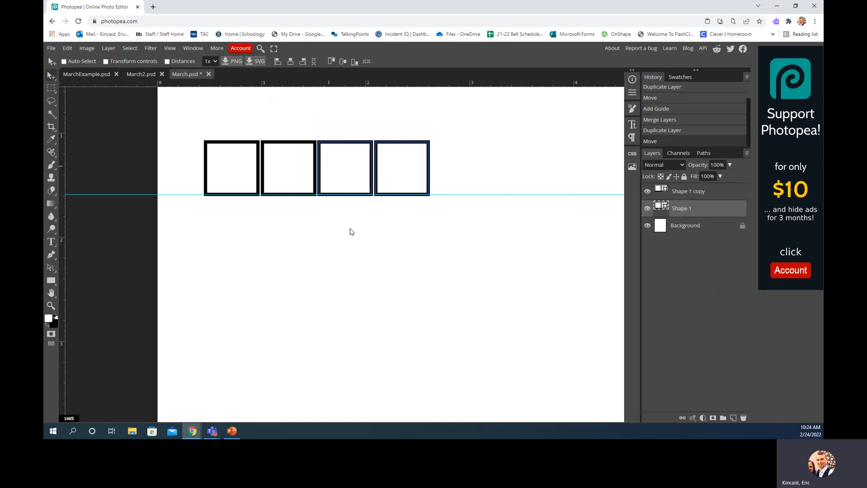
key(Right)
key(Right)
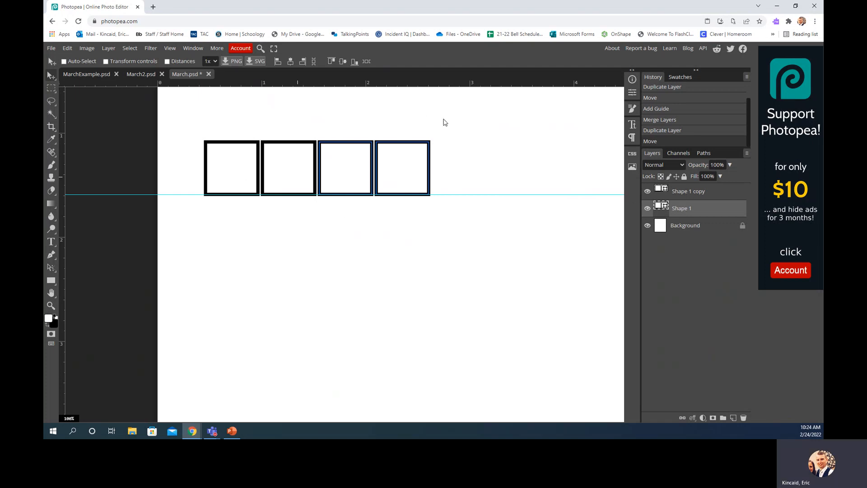
Duplicate the pair of squares and move one pair further right along the guide, forming an evenly spaced row of six
key(ctrl+j)
drag(396, 167, 509, 170)
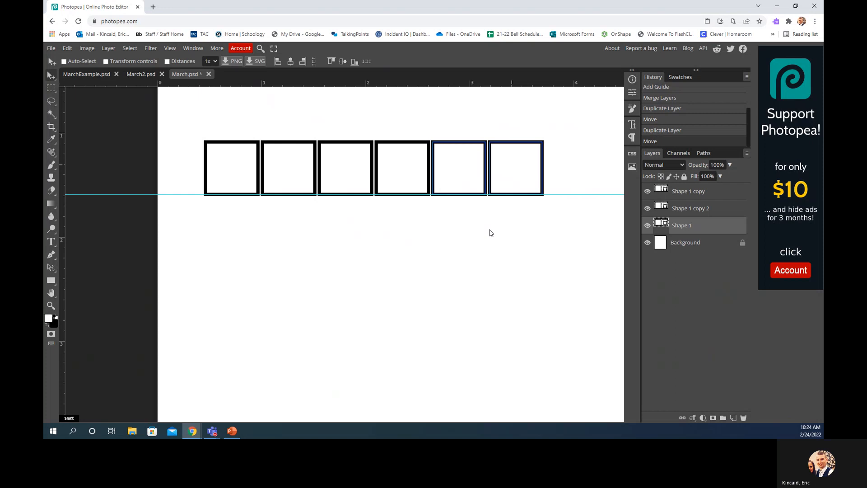
key(ctrl+minus)
key(ctrl+minus)
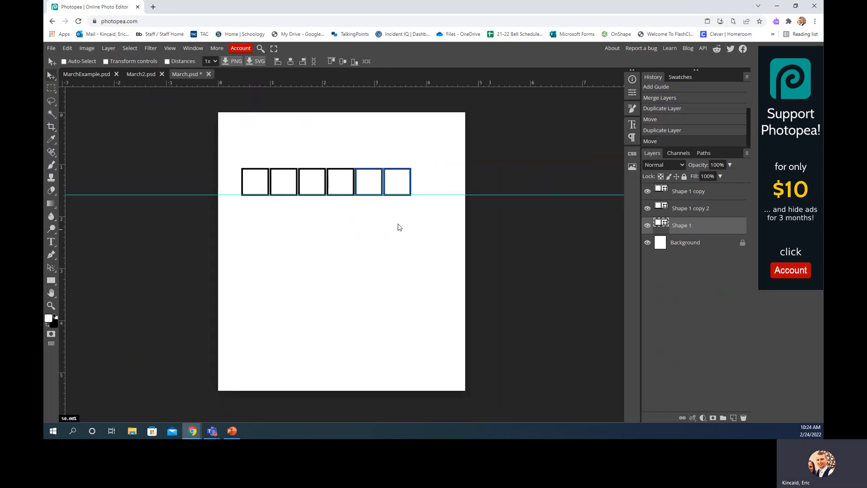
scroll(373, 207, up, 1)
scroll(339, 191, up, 3)
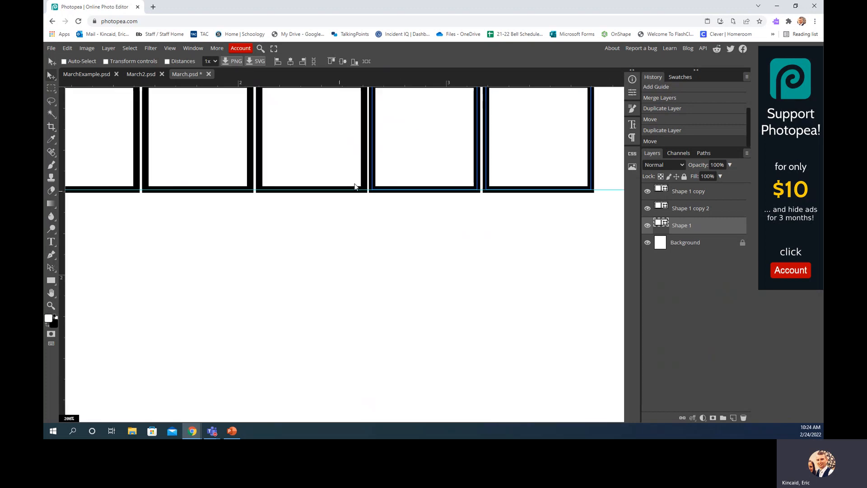
scroll(357, 183, down, 2)
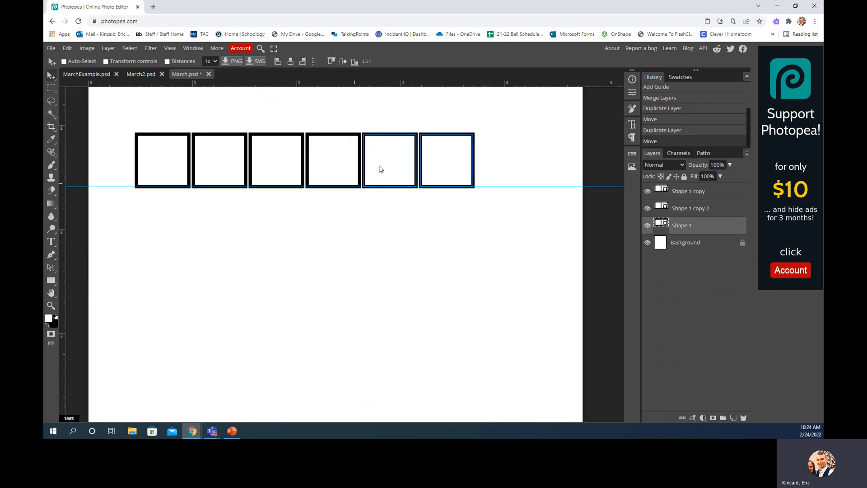
key(Right)
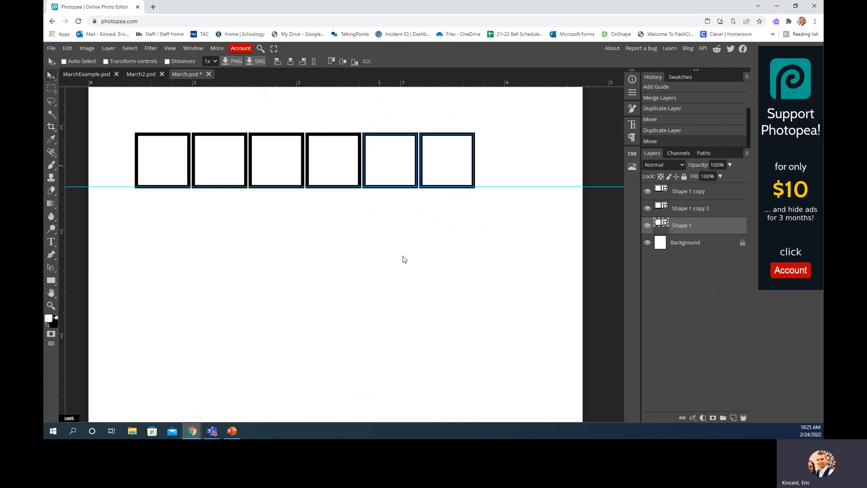
Duplicate the pair once more and move one to the end of the row along the guide, making eight evenly spaced squares
key(ctrl+j)
drag(404, 165, 512, 167)
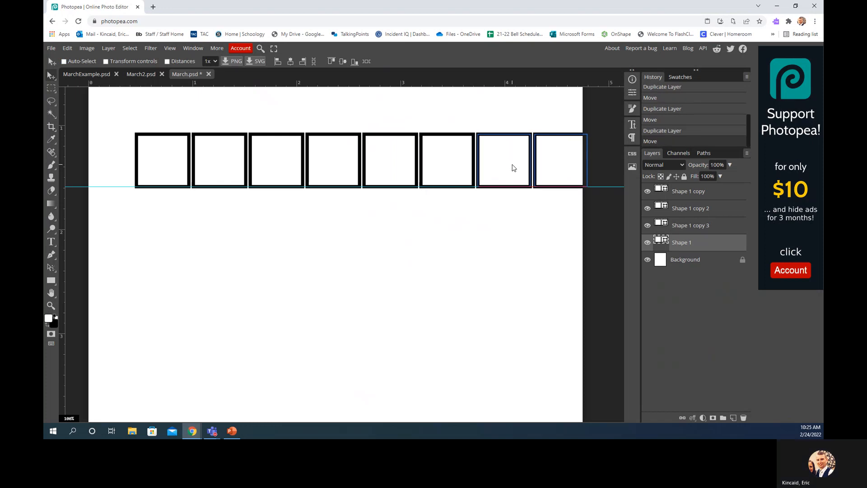
drag(501, 175, 504, 174)
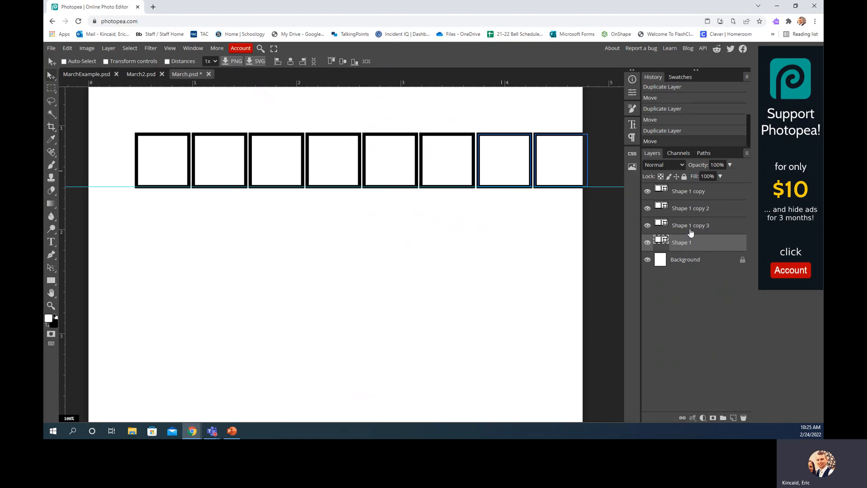
Merge the four layers of square pairs into one layer and shift the row slightly left so it fits on the page
shift+click(687, 197)
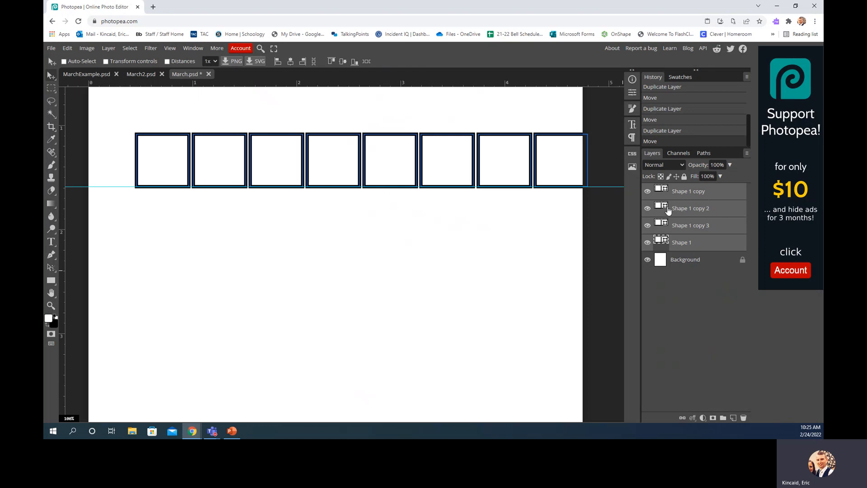
key(ctrl+e)
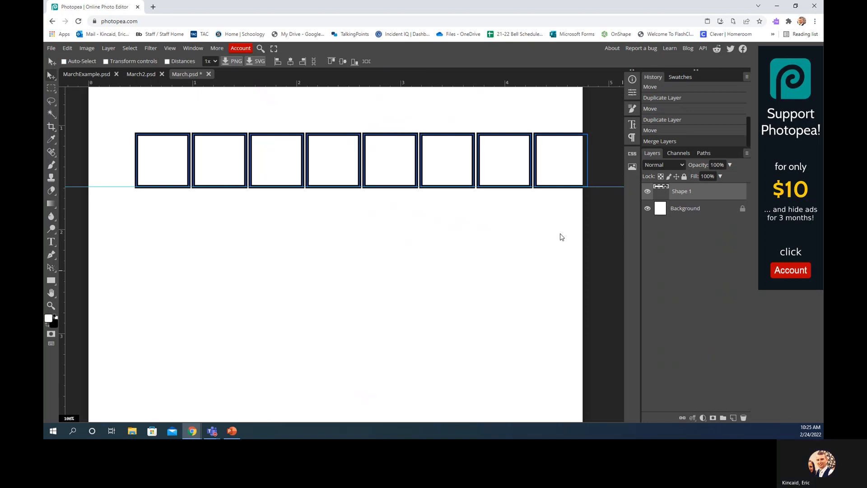
drag(387, 150, 375, 151)
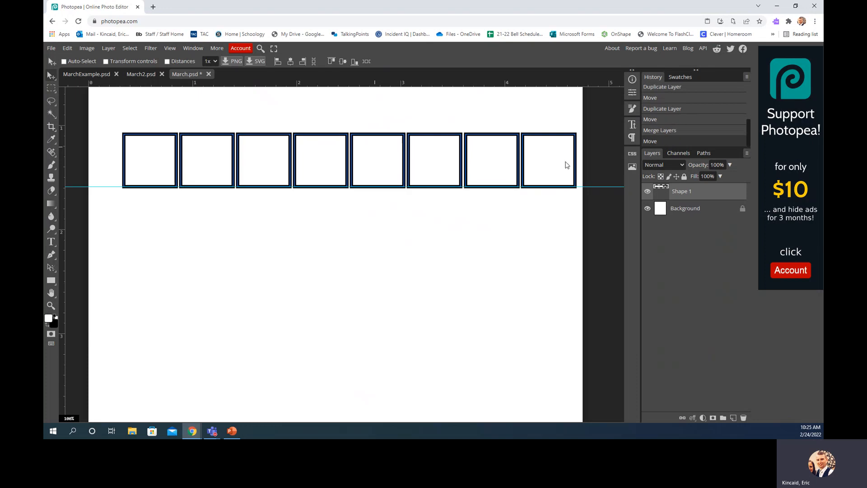
Use the Path Select tool to pull the eighth square out of the row and delete it, leaving seven
click(52, 270)
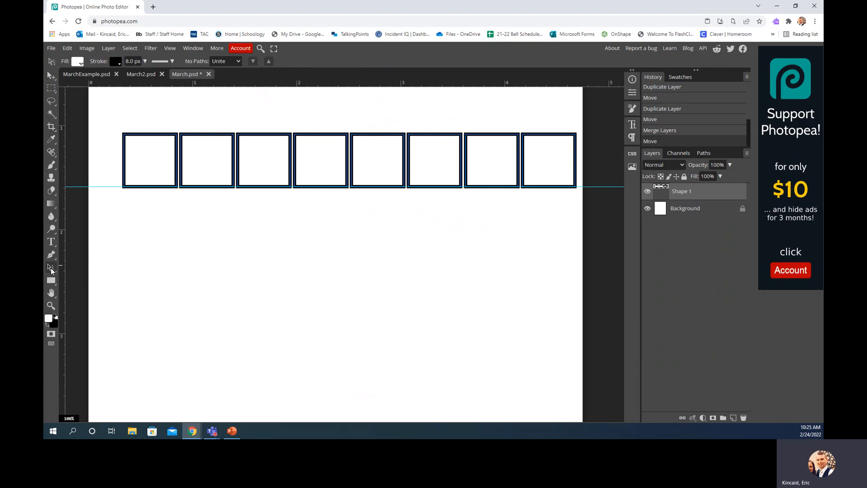
click(526, 161)
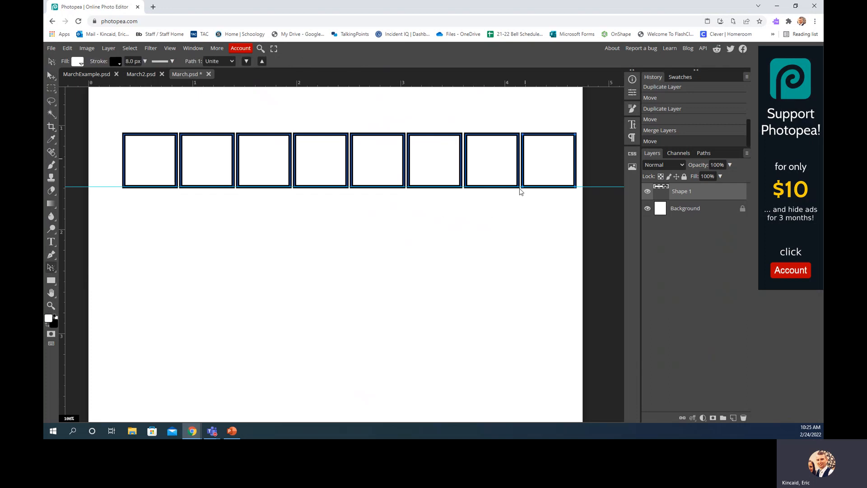
drag(538, 156, 503, 271)
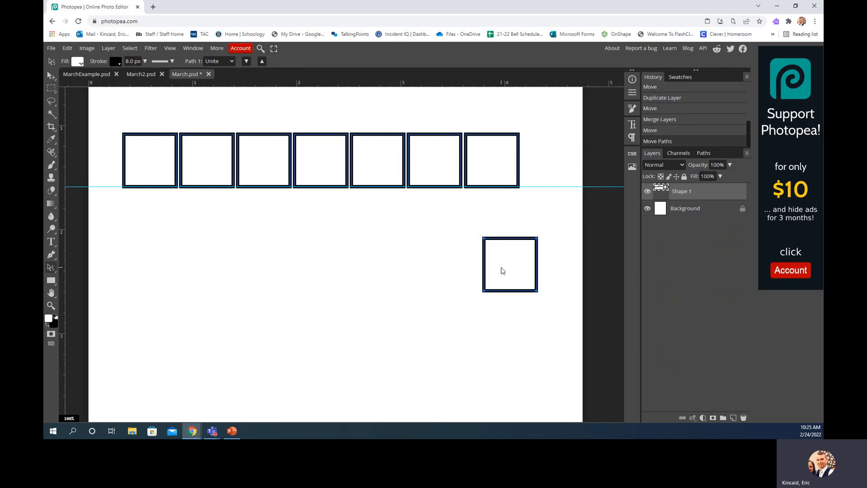
key(Delete)
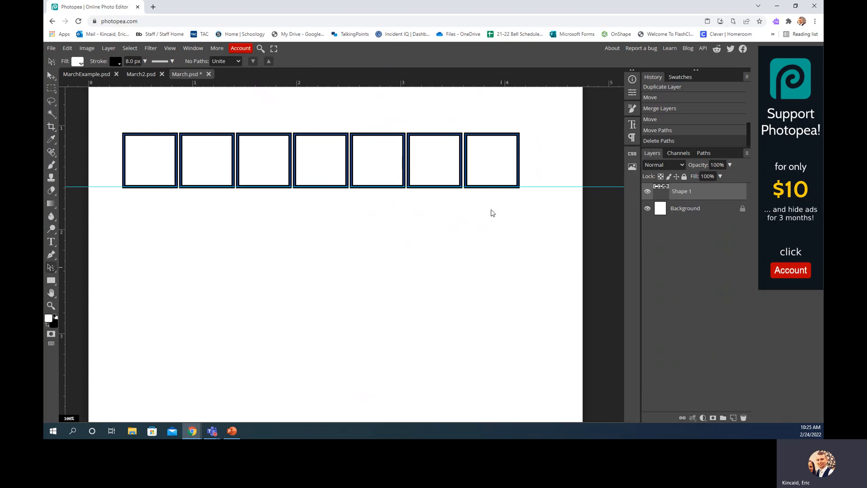
Duplicate the row of seven squares and move one row directly below the other, with a narrow gap between them
scroll(421, 256, down, 1)
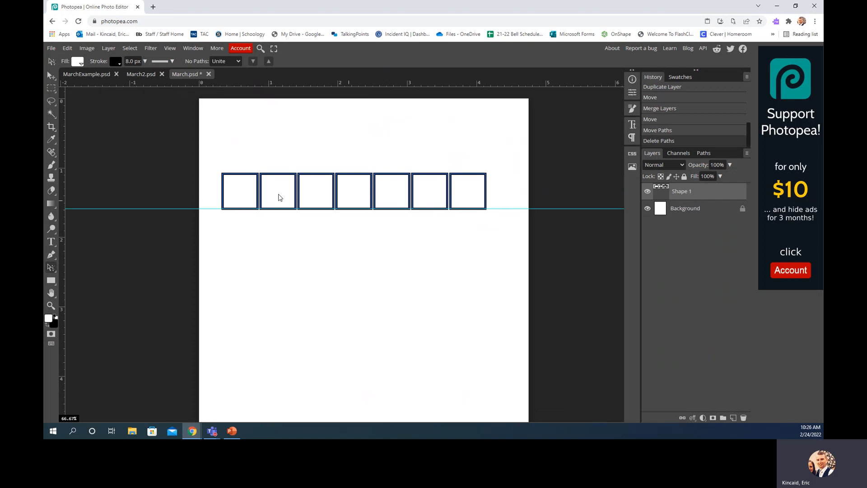
key(ctrl+j)
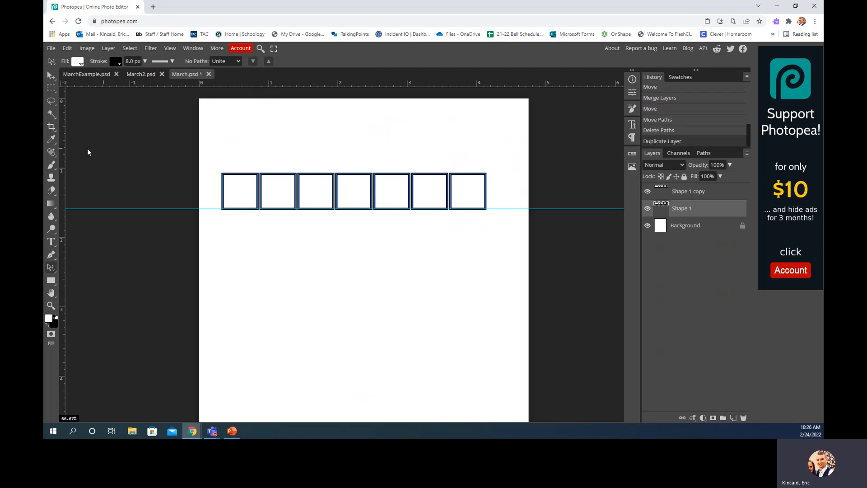
click(52, 77)
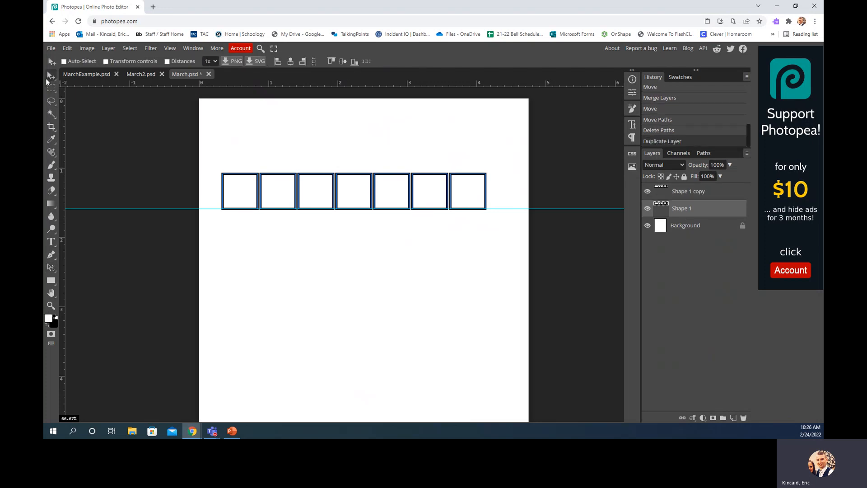
drag(334, 190, 335, 229)
scroll(343, 228, up, 1)
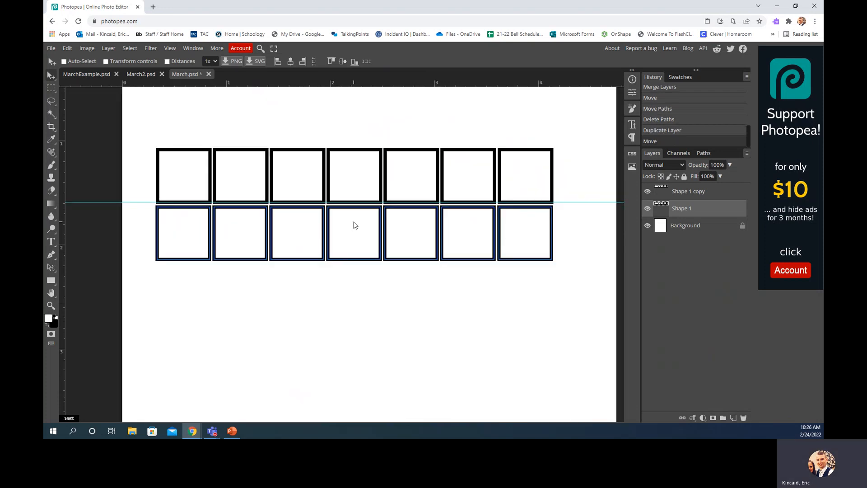
drag(213, 226, 213, 226)
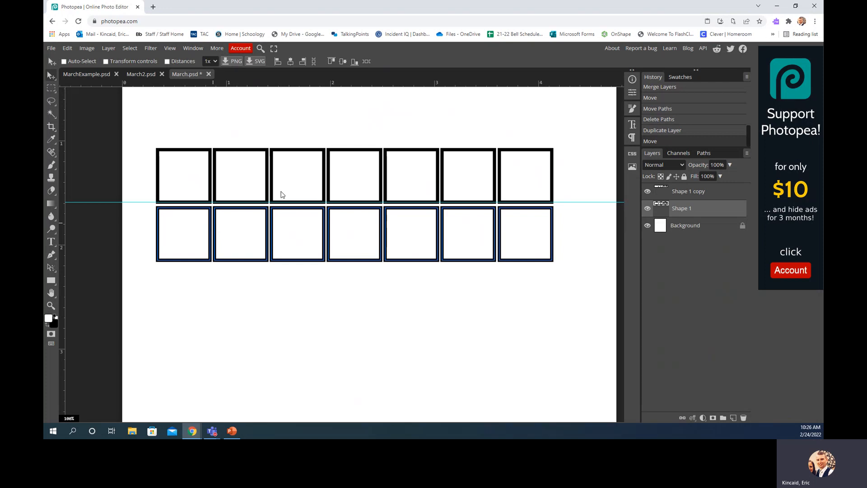
Add a vertical guide along the left edges of the two rows of squares and check their alignment up close
drag(64, 139, 157, 155)
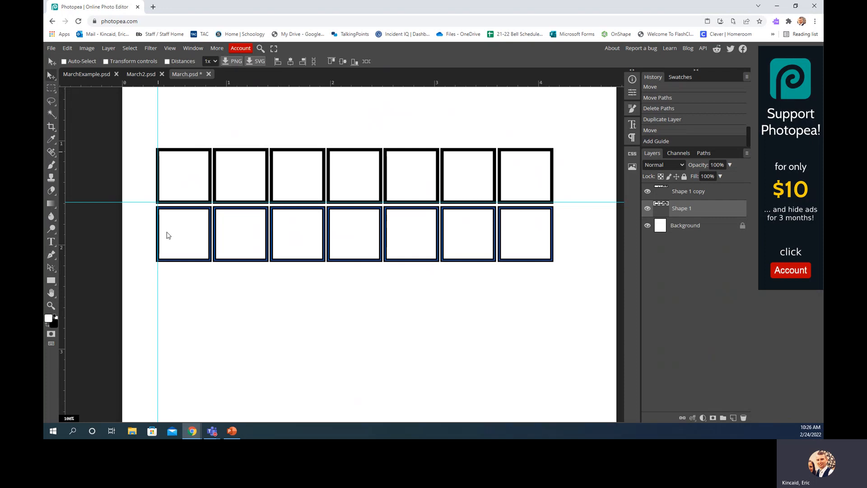
scroll(152, 224, up, 2)
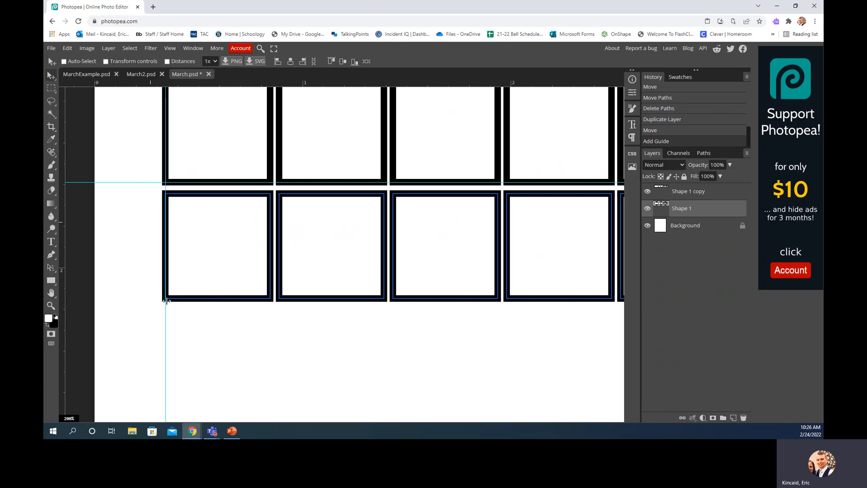
scroll(166, 301, up, 1)
scroll(166, 299, down, 2)
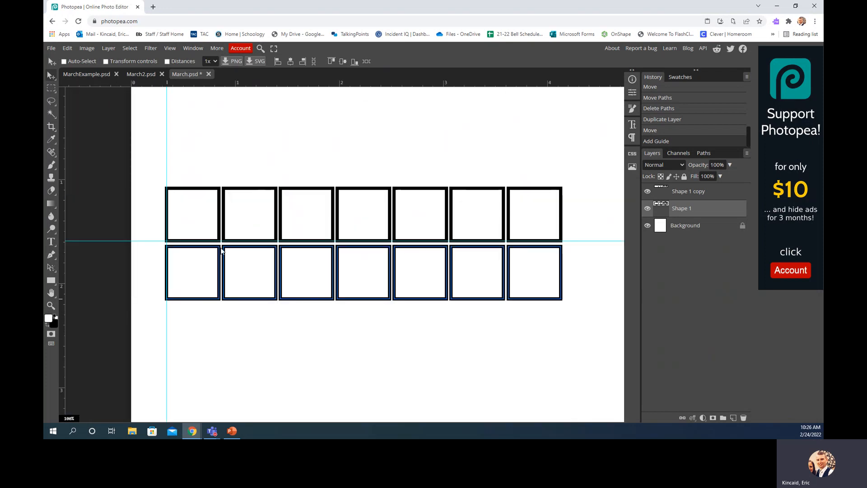
Nudge the second row up slightly so its vertical gap matches the spacing between the squares
key(Up)
key(Up)
key(Up)
key(Up)
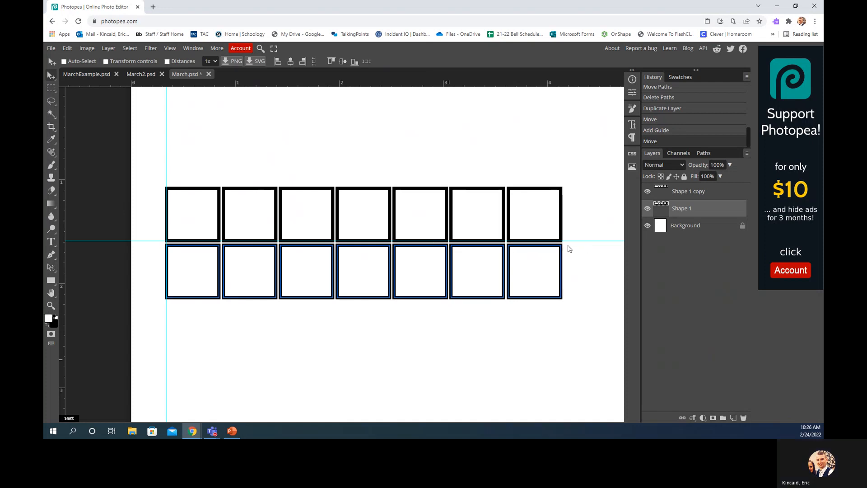
Select the layers Shape 1 and Shape 1 copy and merge the two rows into one layer
click(698, 197)
shift+click(697, 212)
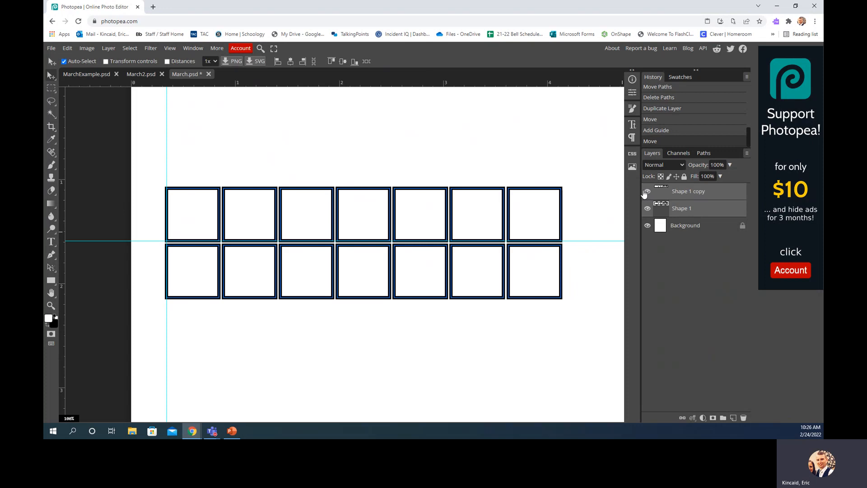
key(ctrl+e)
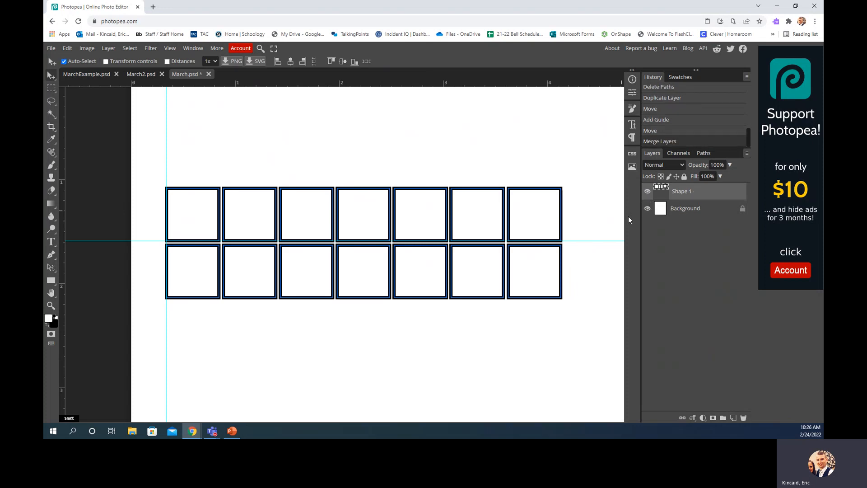
Duplicate the merged two-row block and move one block directly below the other, forming four evenly spaced rows
key(ctrl+j)
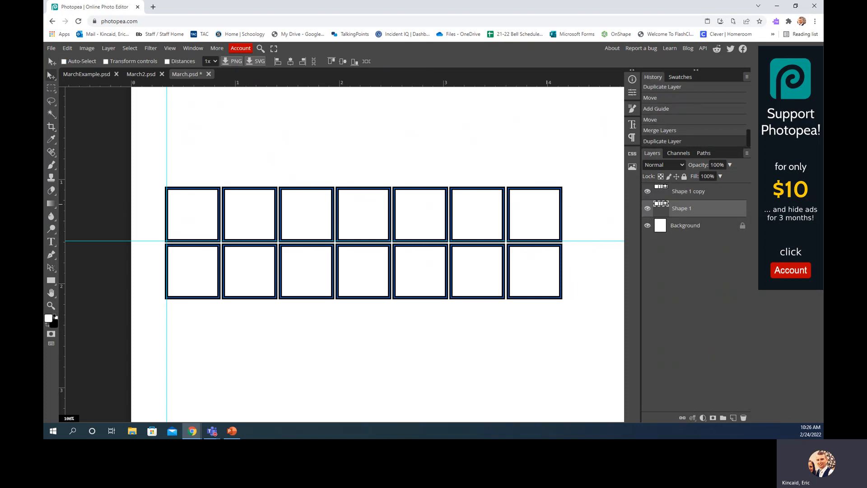
drag(426, 195, 428, 307)
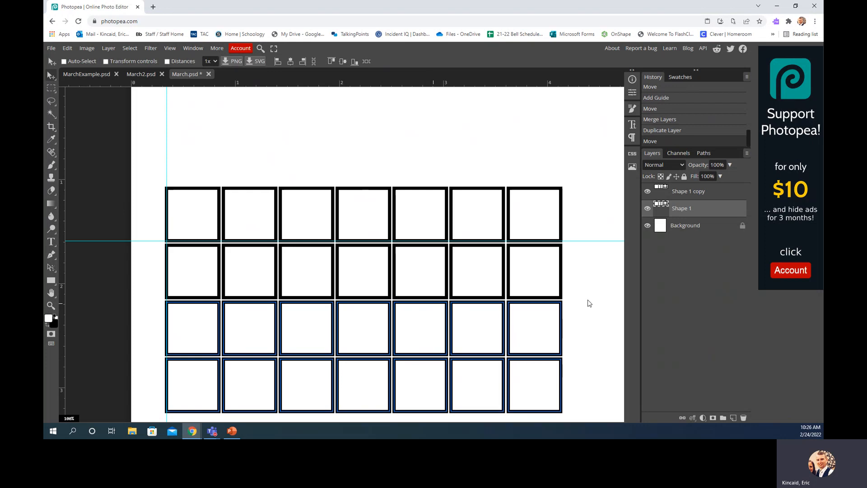
scroll(589, 303, down, 1)
mouse_move(540, 398)
mouse_down()
mouse_move(510, 373)
mouse_move(543, 395)
mouse_up()
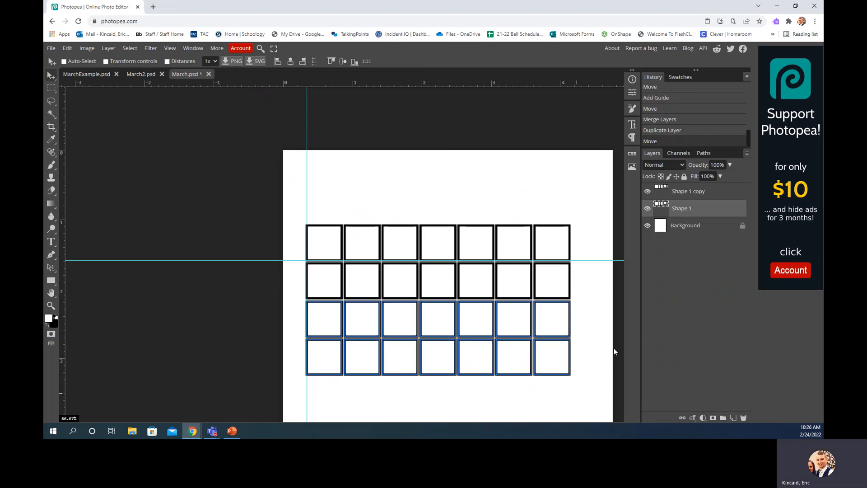
Duplicate the two-row block again to extend the grid to six rows, and merge all three shape layers into one
key(ctrl+j)
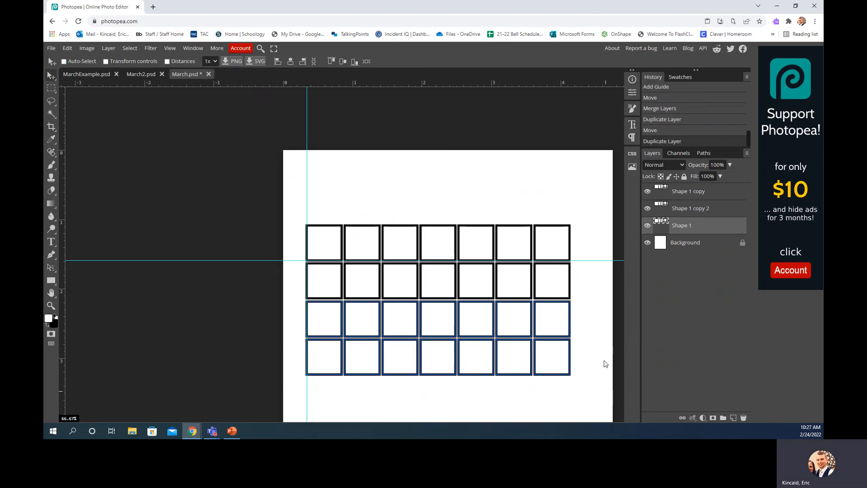
scroll(596, 357, down, 1)
drag(312, 253, 316, 310)
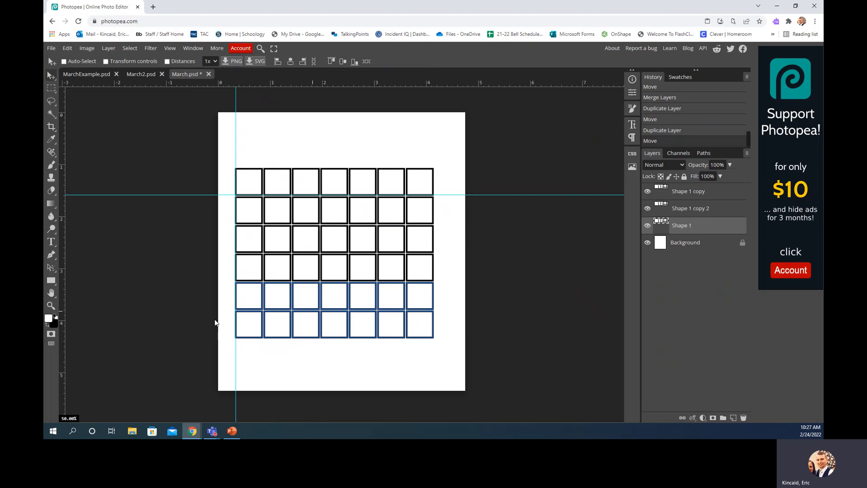
shift+click(697, 191)
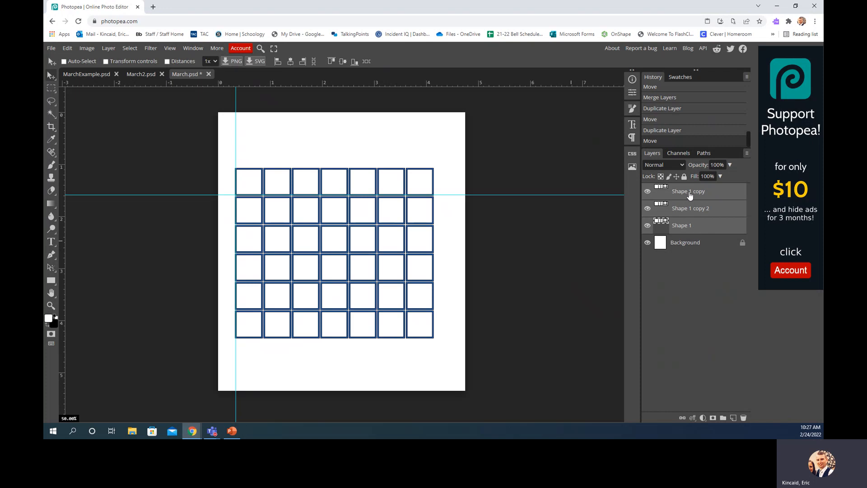
key(ctrl+e)
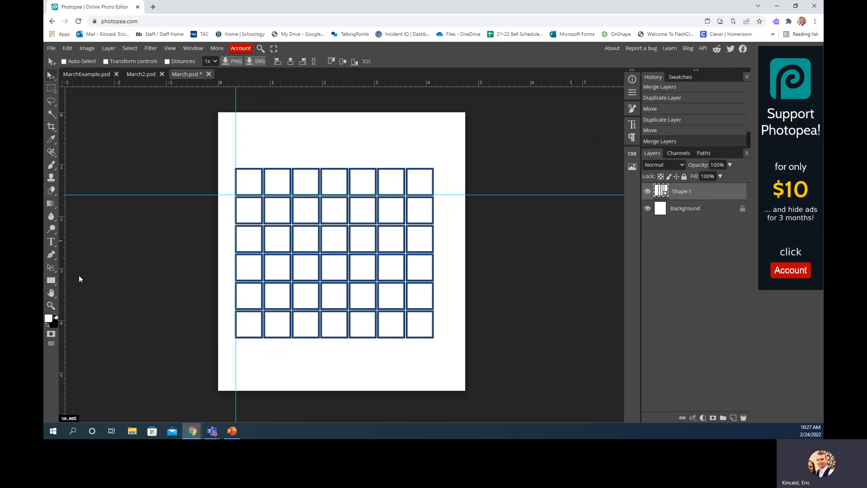
Select the bottom row of squares with the Path Select tool and delete it, leaving a five-row grid
click(50, 267)
drag(213, 319, 459, 344)
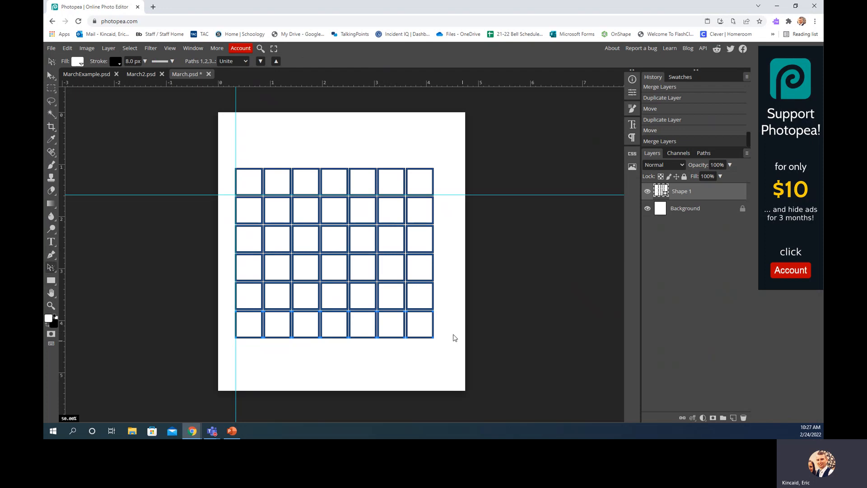
key(Delete)
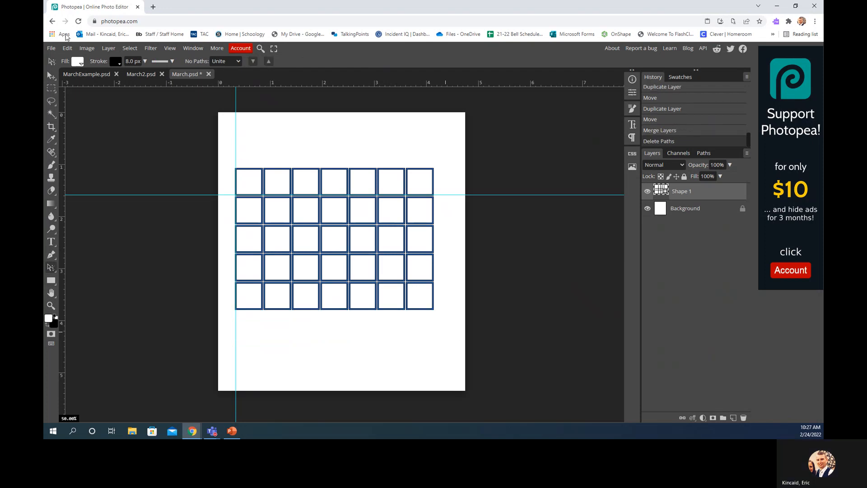
Move the grid down to the lower part of the page and scale it to about 110.5%, spanning most of the page width
click(50, 75)
drag(365, 185, 368, 254)
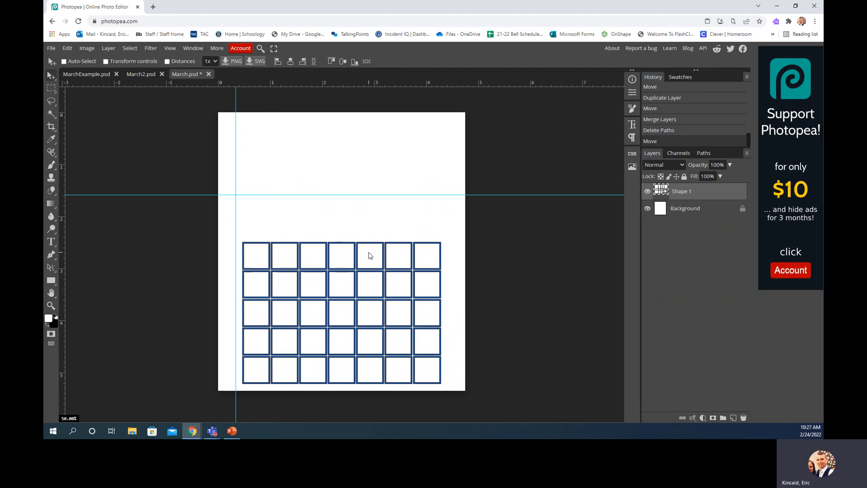
click(67, 47)
mouse_move(116, 253)
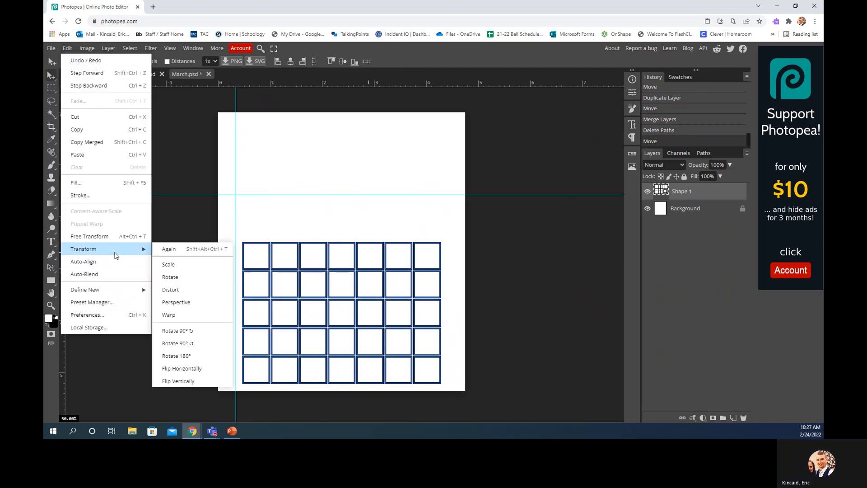
click(185, 265)
drag(248, 248, 235, 204)
drag(440, 383, 450, 389)
drag(398, 356, 399, 347)
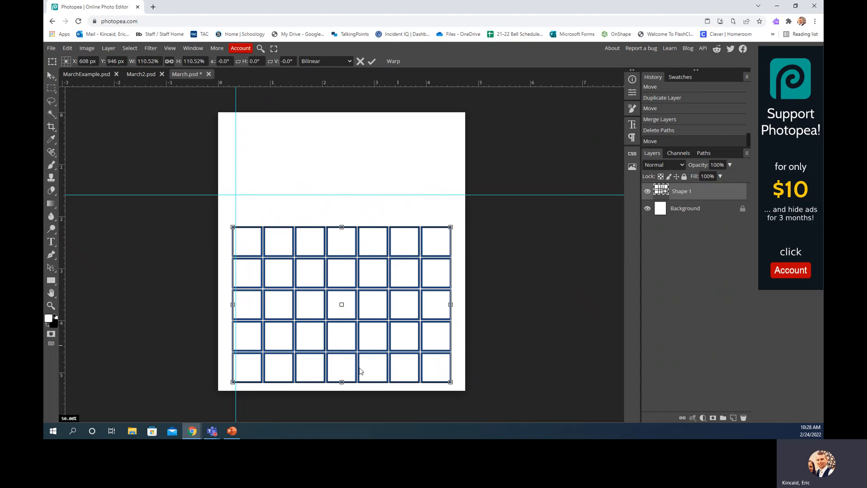
key(Return)
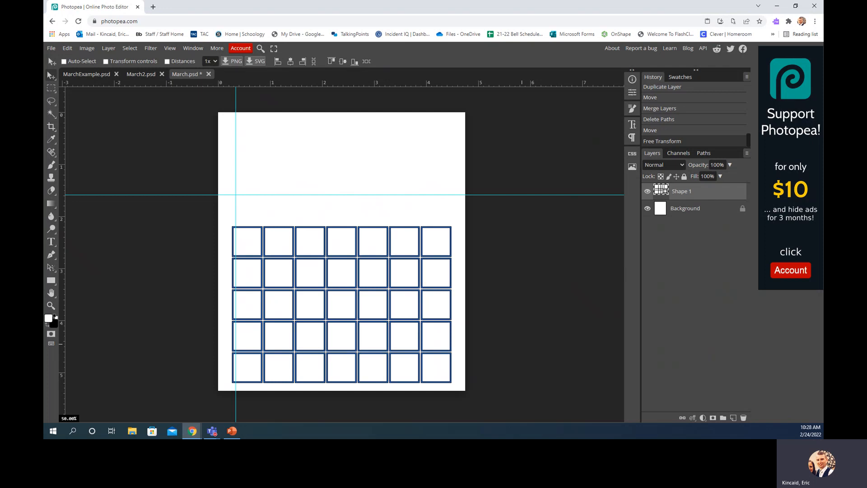
Select the first square of the top row and try a gray shape fill
click(51, 268)
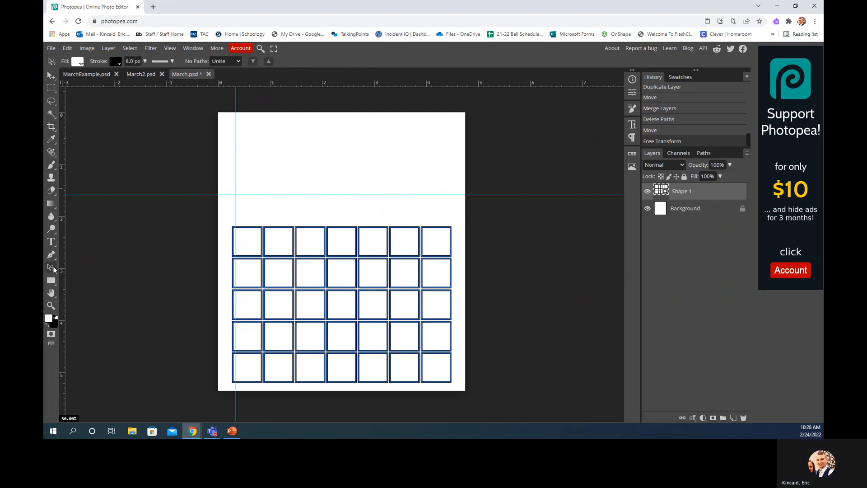
click(247, 241)
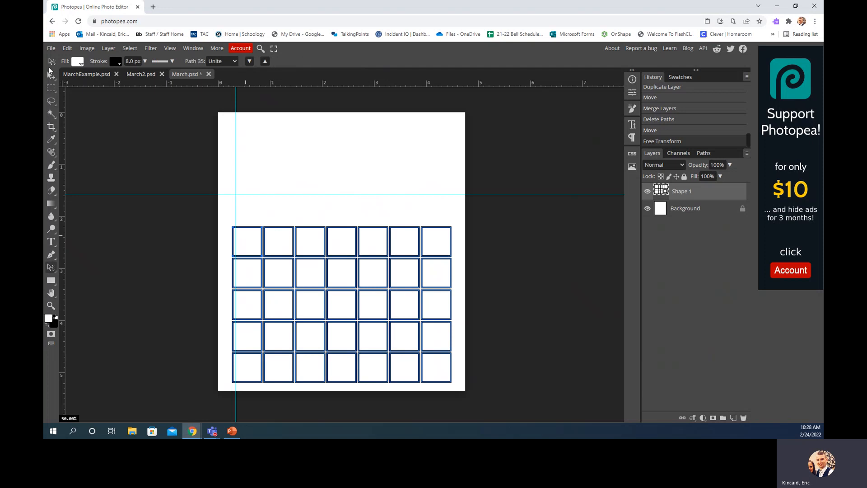
click(78, 62)
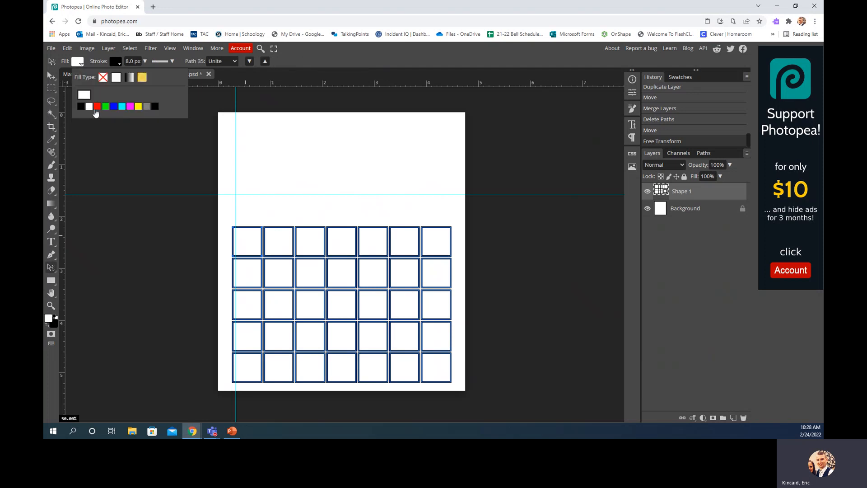
click(146, 106)
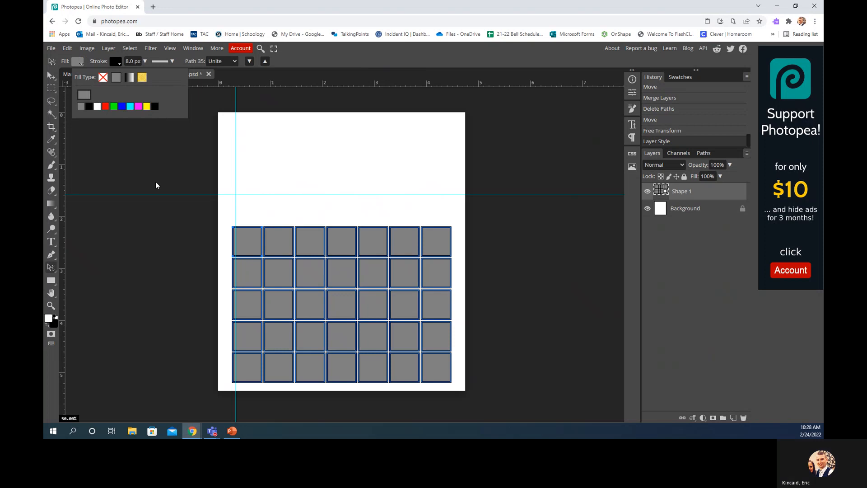
click(163, 257)
click(248, 246)
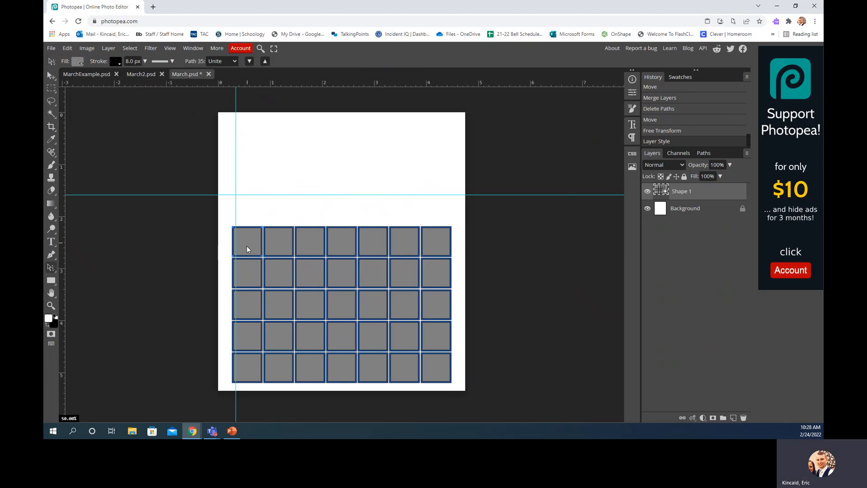
Set the shape fill of the squares back to white
click(78, 62)
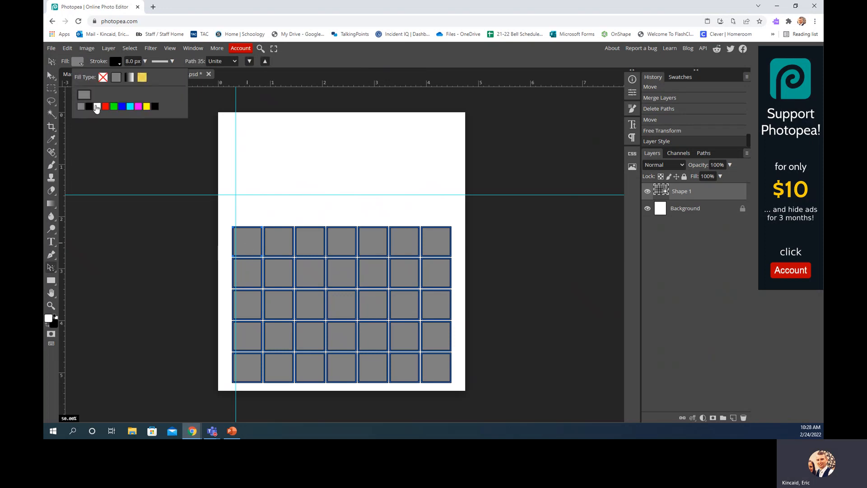
click(96, 106)
click(152, 227)
click(241, 236)
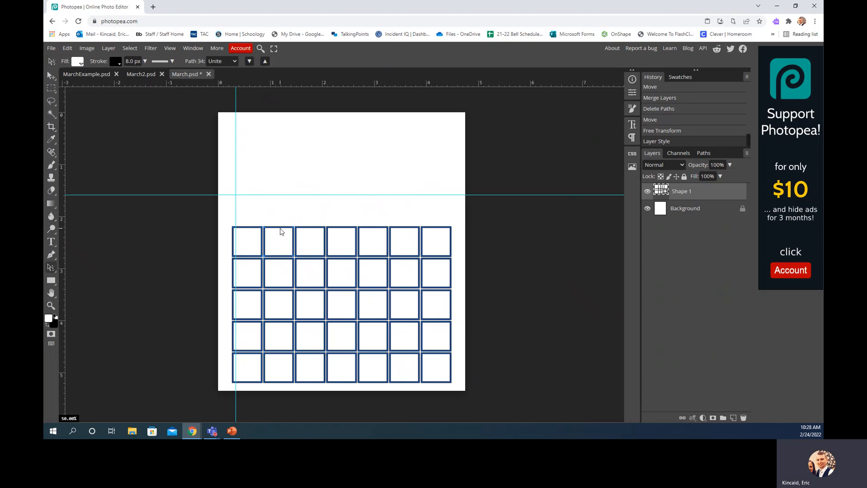
Try the gray fill on the squares once more, and return the fill to white
click(259, 234)
click(81, 64)
click(89, 106)
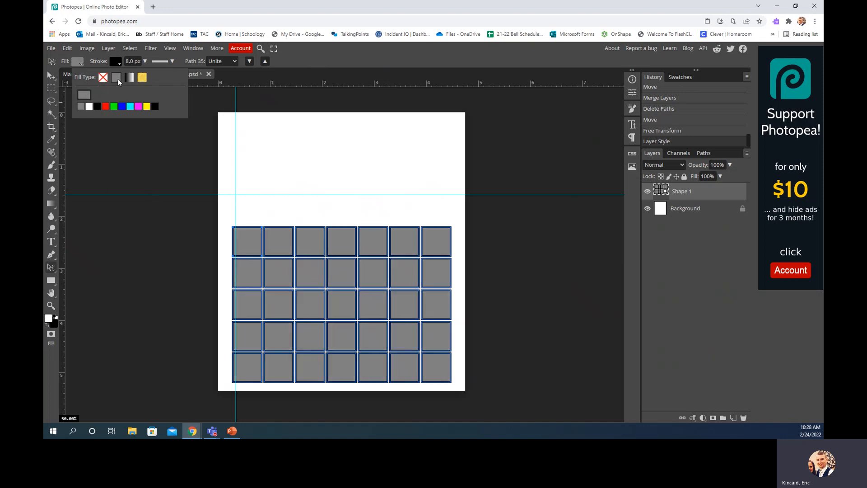
click(89, 106)
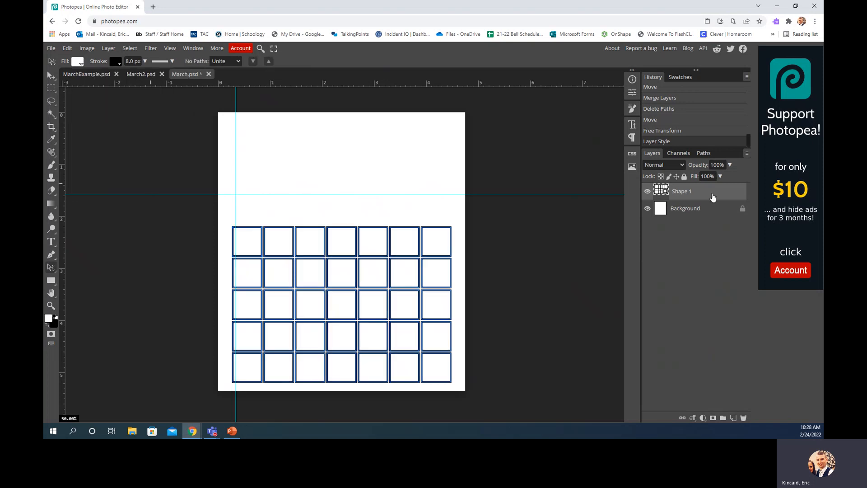
Add a black-to-white linear Gradient Overlay to the Shape 1 layer with the Normal blend mode, leaving Color Overlay off
double_click(714, 198)
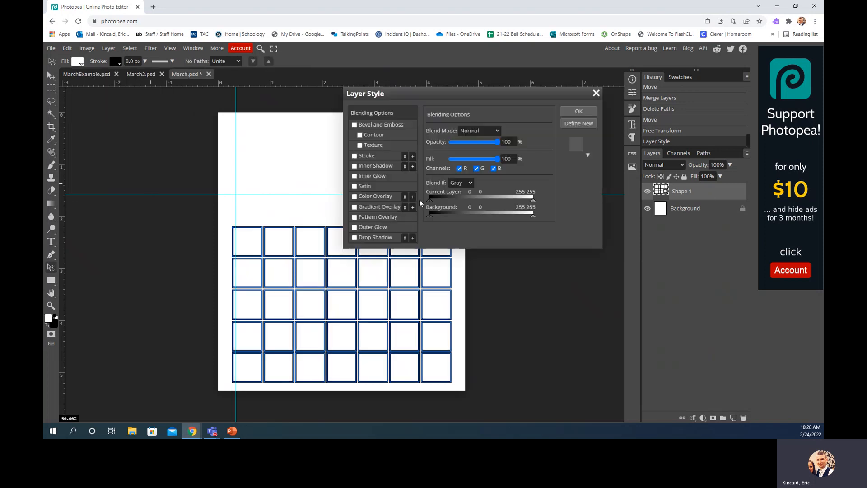
click(375, 204)
click(375, 196)
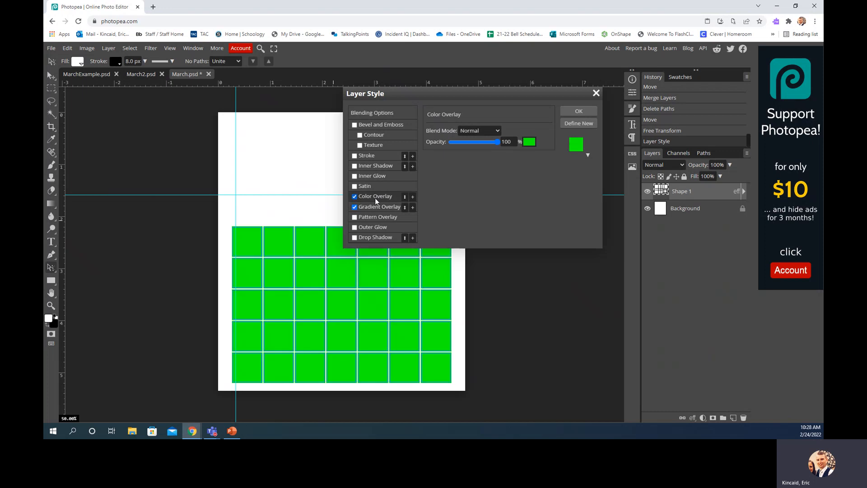
click(357, 208)
click(355, 197)
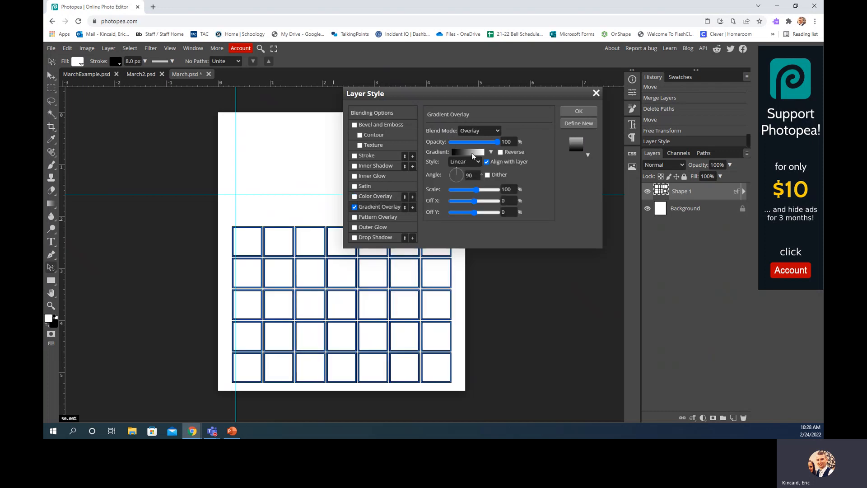
click(481, 131)
click(479, 141)
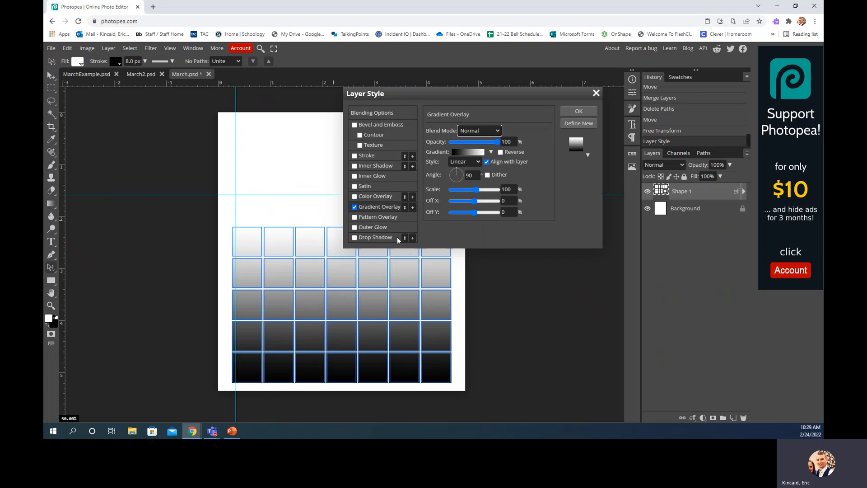
click(468, 152)
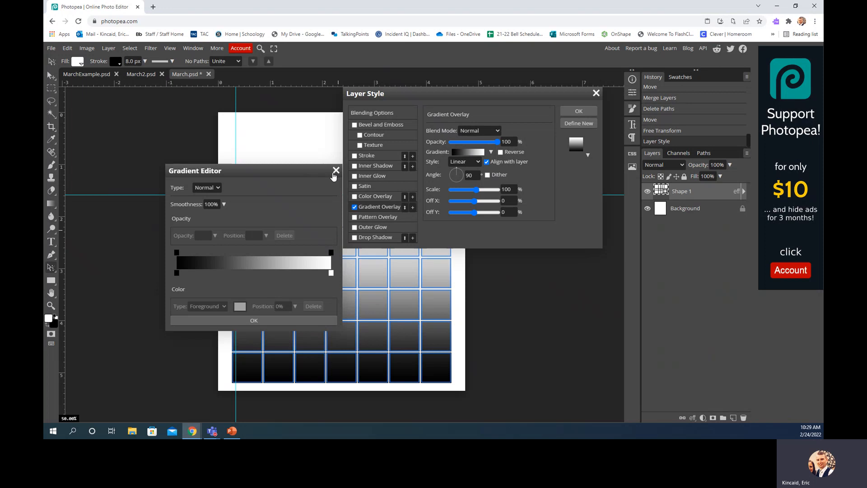
click(336, 171)
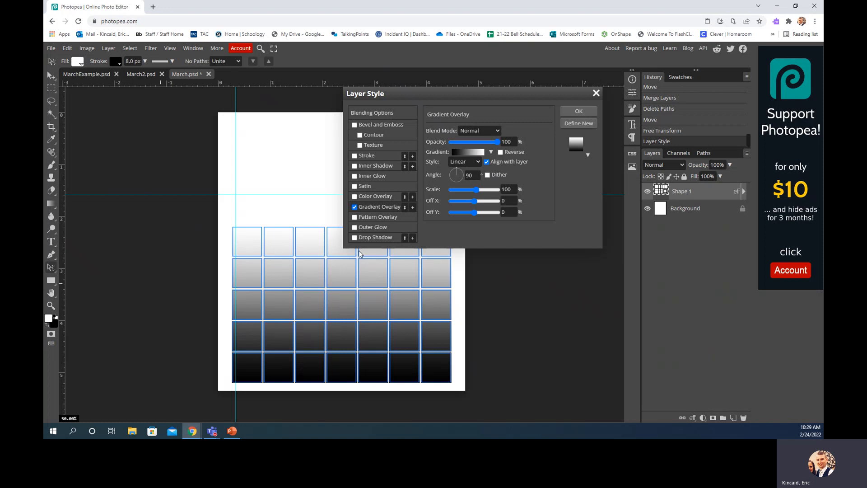
Add an outside Stroke layer effect to the grid in muted green 659165 with a size of 27 px, and apply the layer style
click(363, 156)
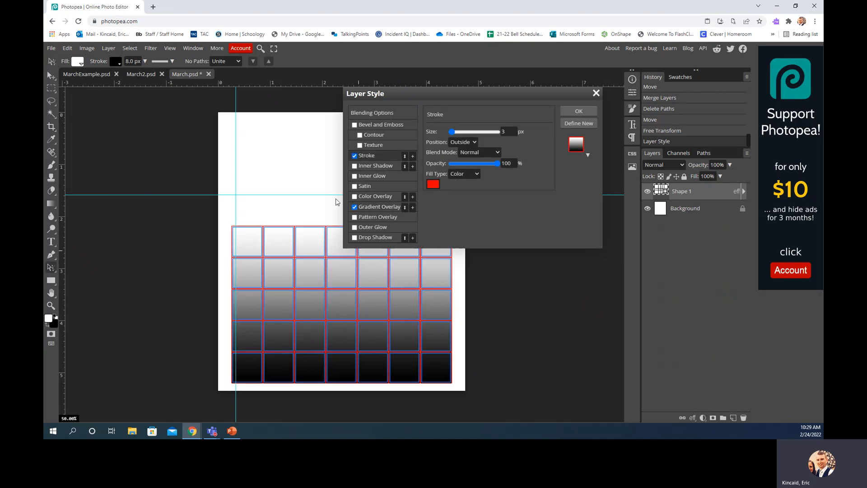
click(434, 184)
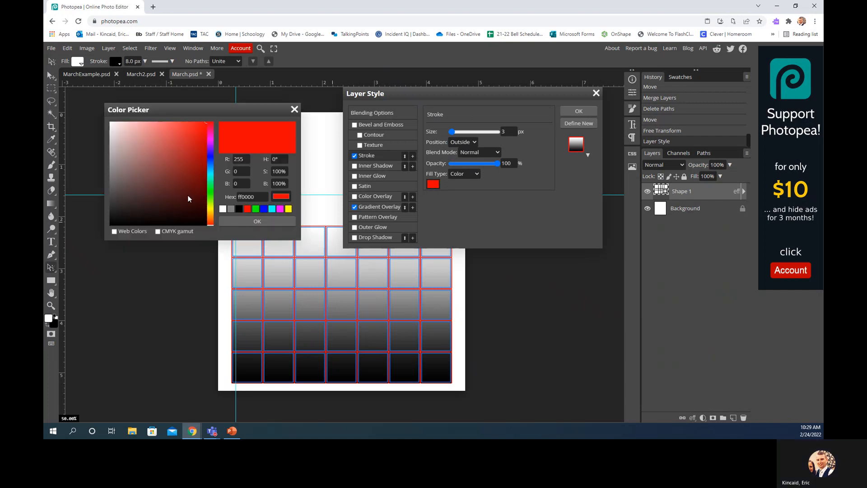
click(138, 170)
click(210, 191)
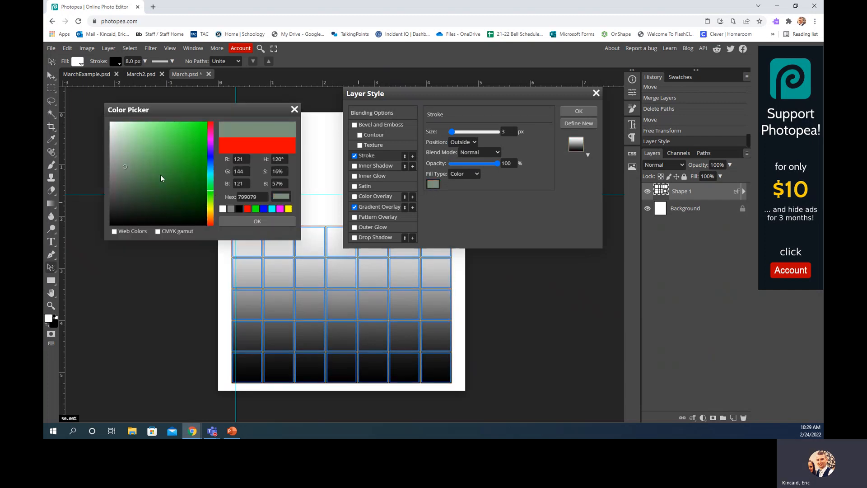
click(140, 168)
click(139, 167)
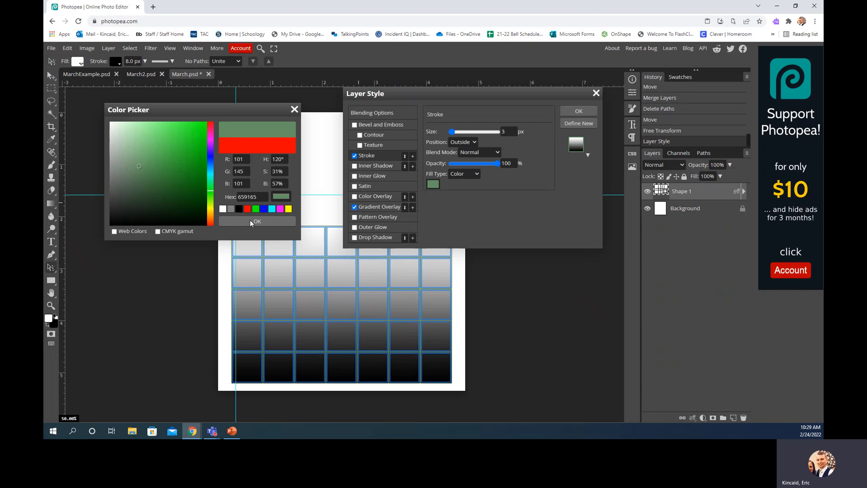
click(251, 220)
drag(456, 132, 458, 136)
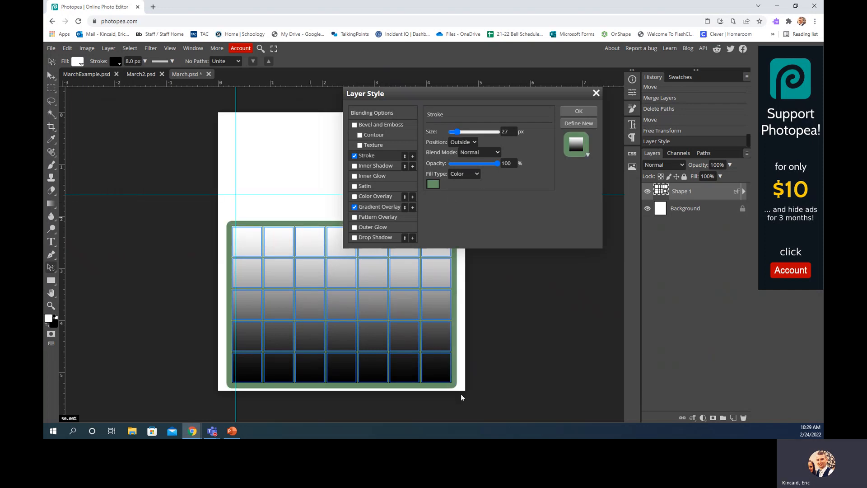
click(585, 110)
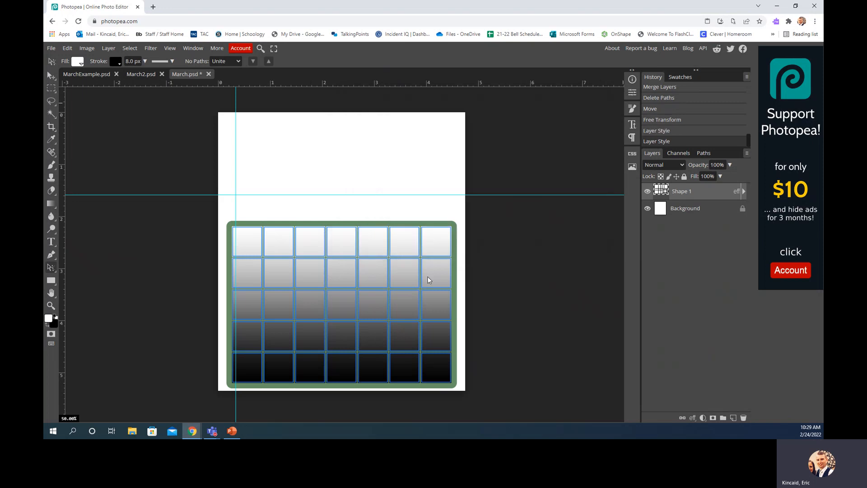
Set the shape's own stroke to bright green with a dashed line and a width of 17 px
click(234, 240)
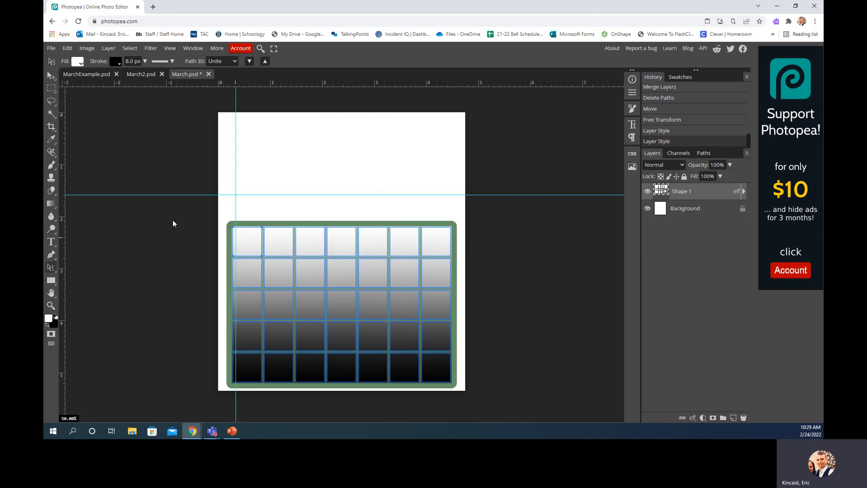
click(115, 61)
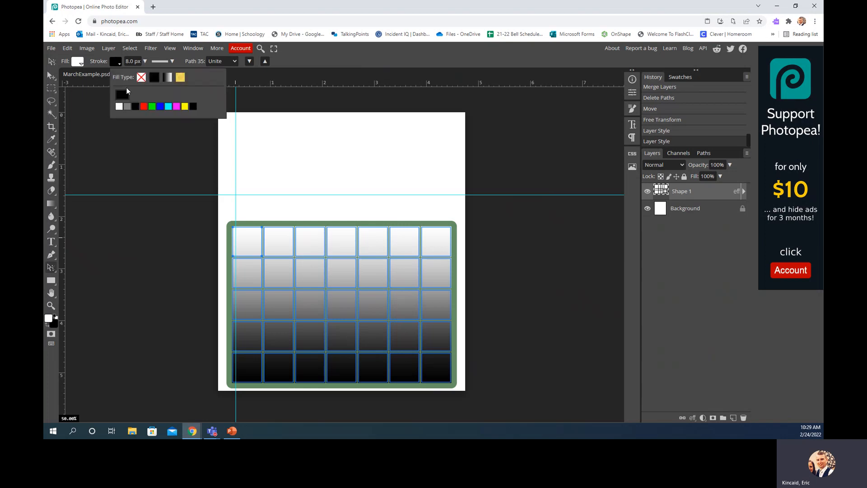
click(151, 106)
click(160, 61)
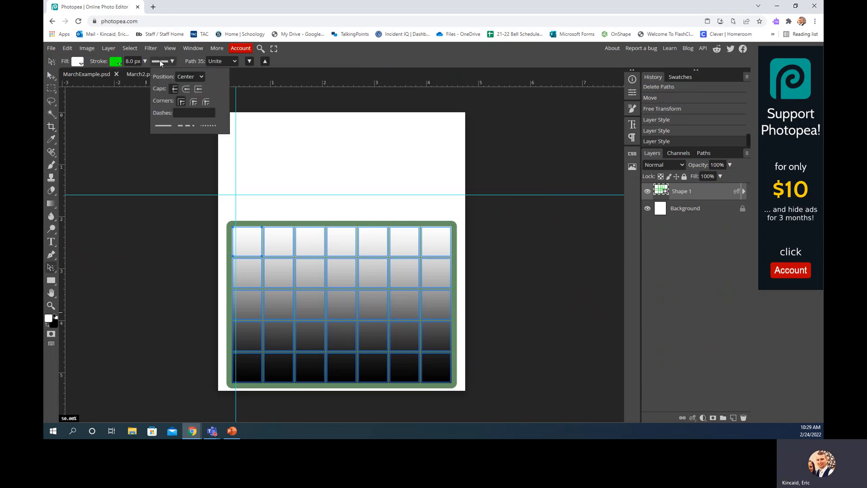
click(182, 126)
click(145, 61)
drag(146, 70, 137, 74)
click(167, 170)
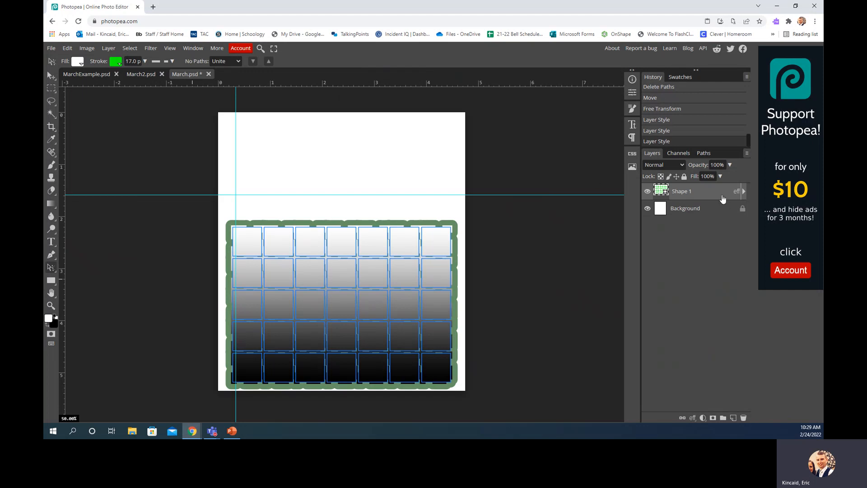
Turn off the Stroke layer effect on Shape 1 and set the shape's dashed stroke width to 13 px
double_click(721, 196)
click(355, 156)
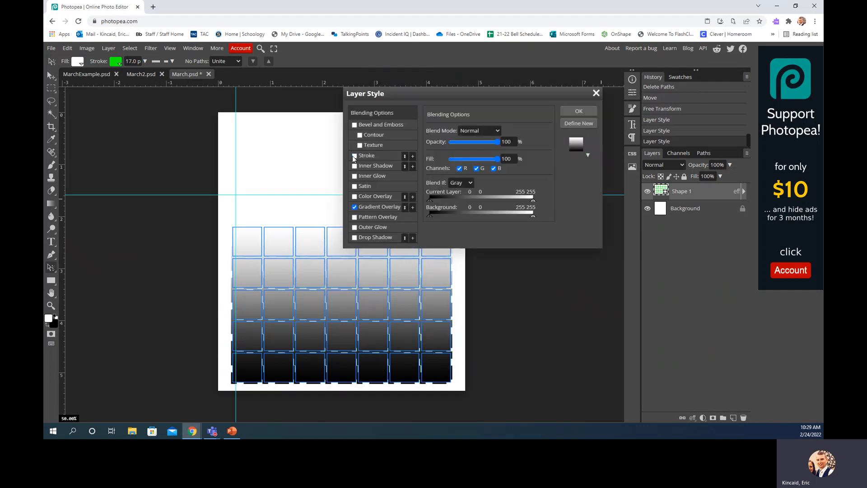
click(580, 112)
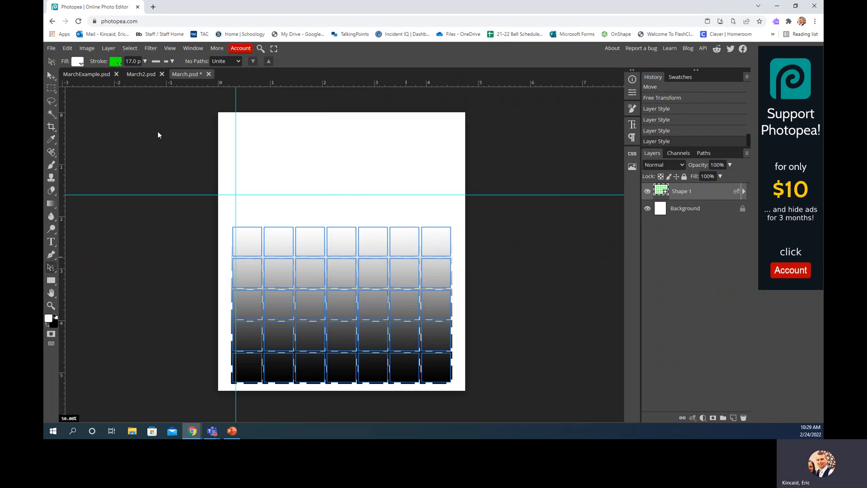
click(253, 254)
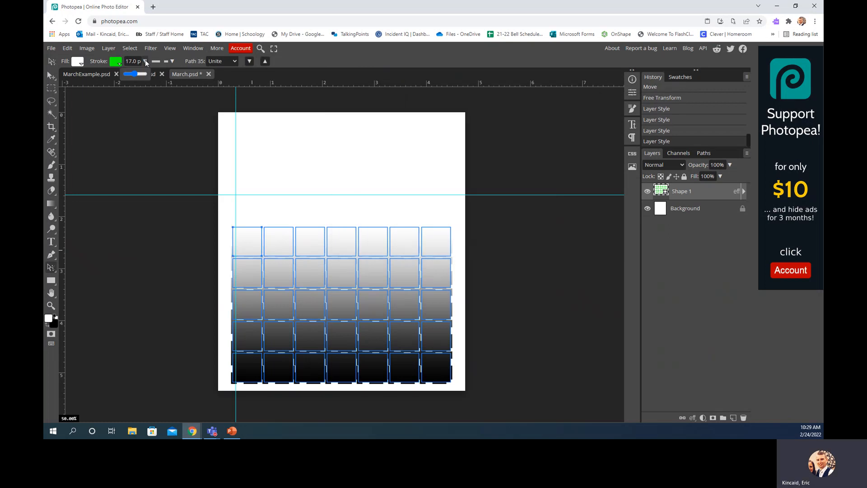
drag(140, 77, 139, 75)
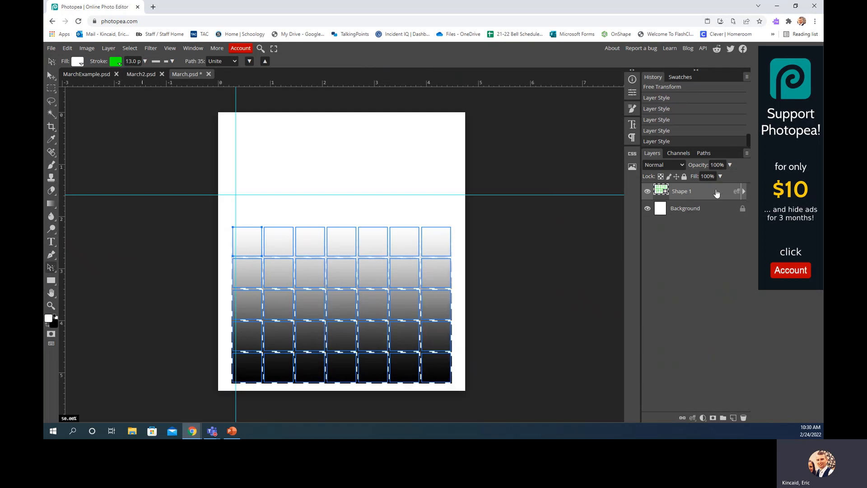
Turn off the Gradient Overlay effect on the Shape 1 layer and apply the layer style
double_click(717, 194)
click(361, 207)
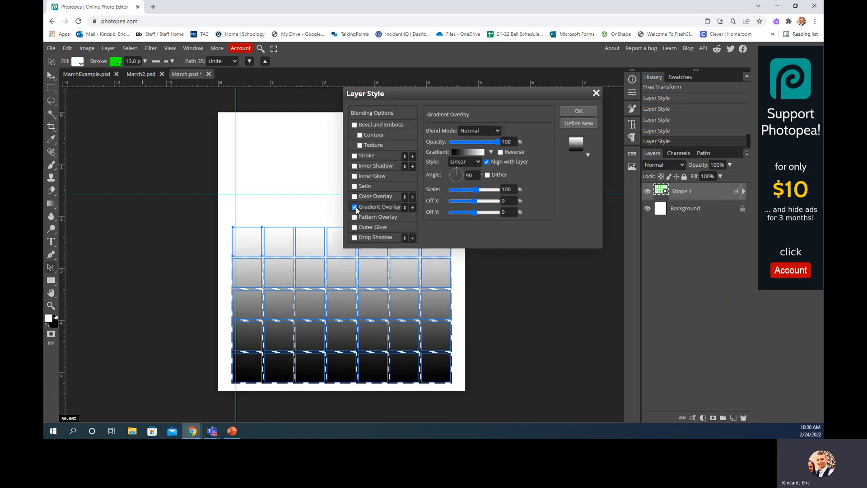
click(355, 207)
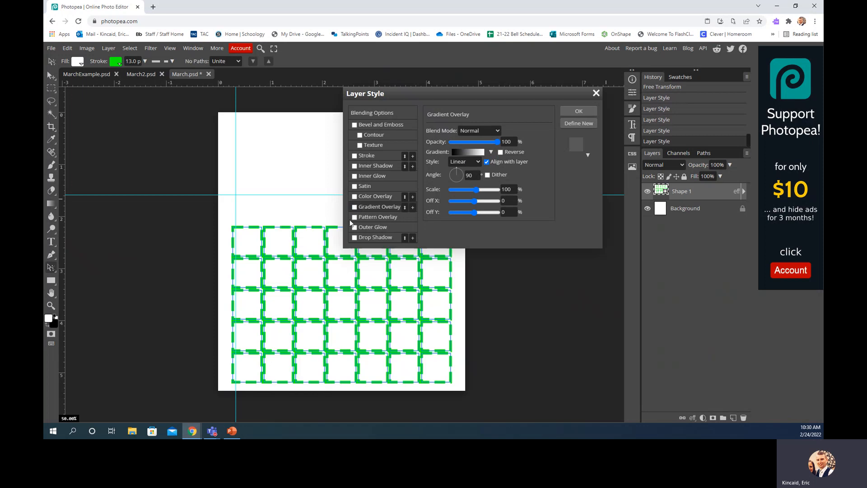
click(594, 110)
Change the grid shape's own fill to a black-to-white linear gradient with an angle of about 72 degrees
click(247, 233)
click(79, 62)
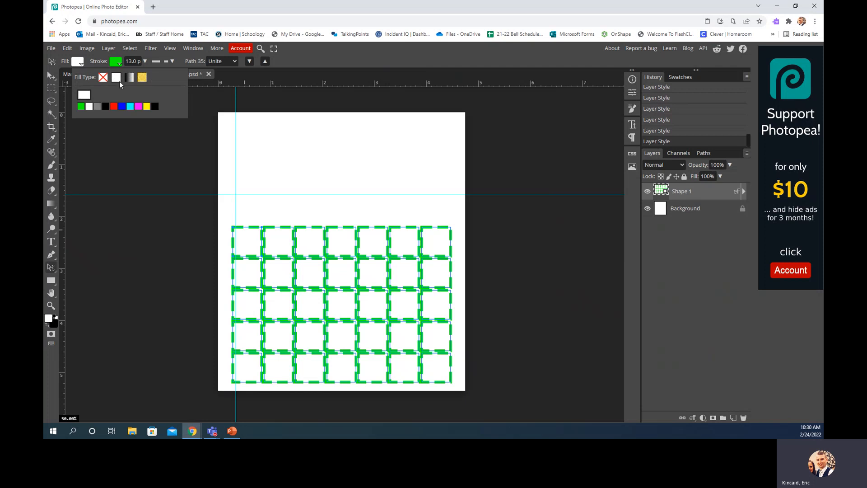
click(130, 77)
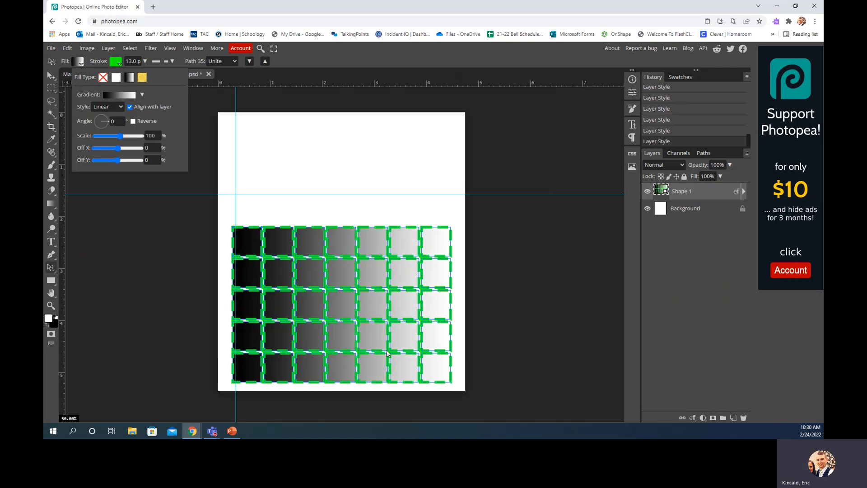
drag(102, 118, 104, 115)
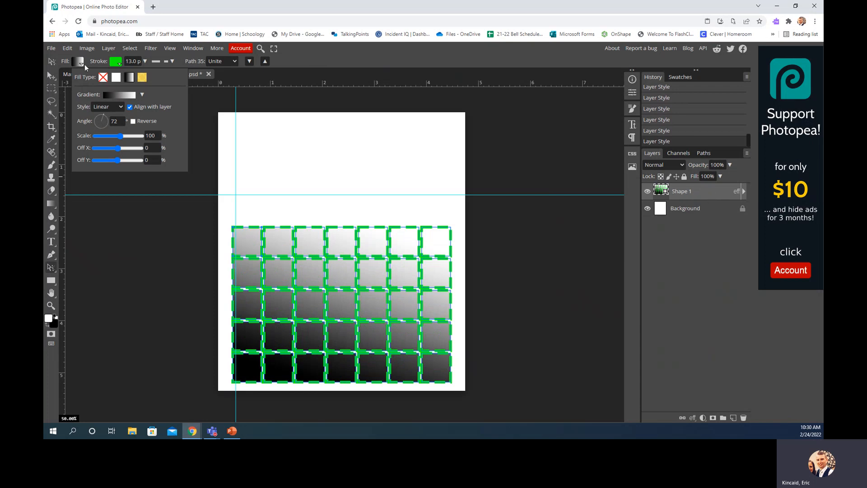
click(148, 243)
click(148, 243)
Review the layer style options of Shape 1 without changing them, and switch to the MarchExample.psd document
double_click(715, 193)
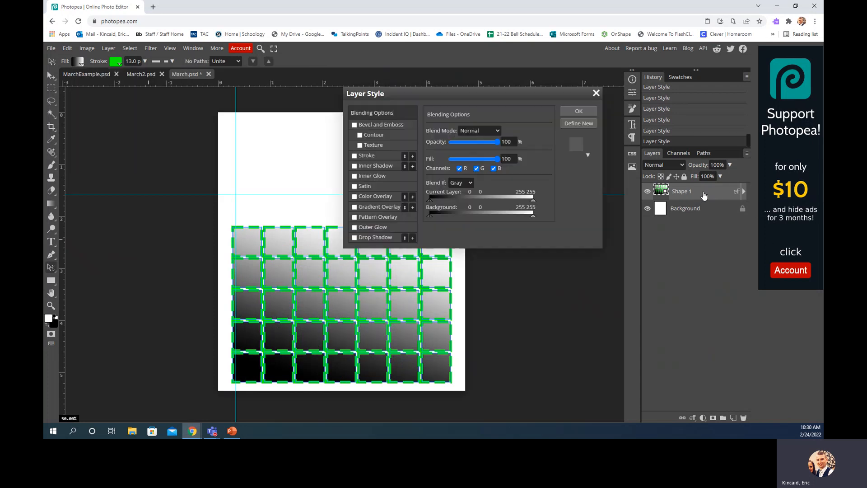
click(588, 111)
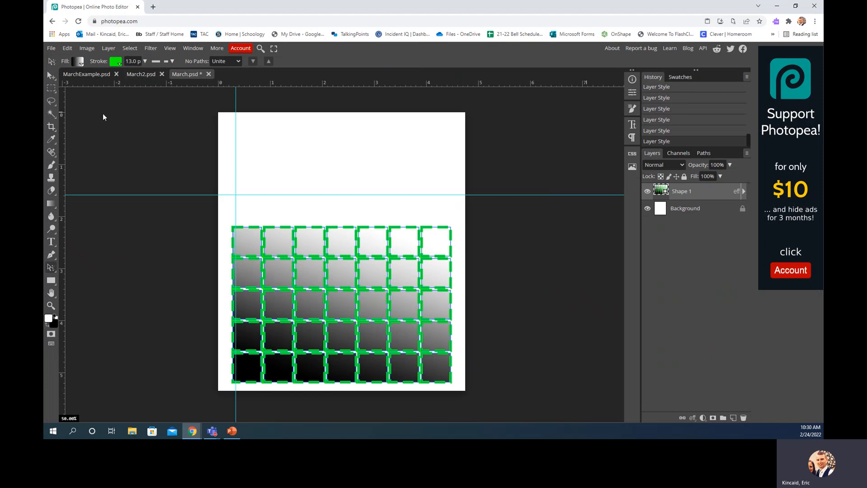
click(69, 73)
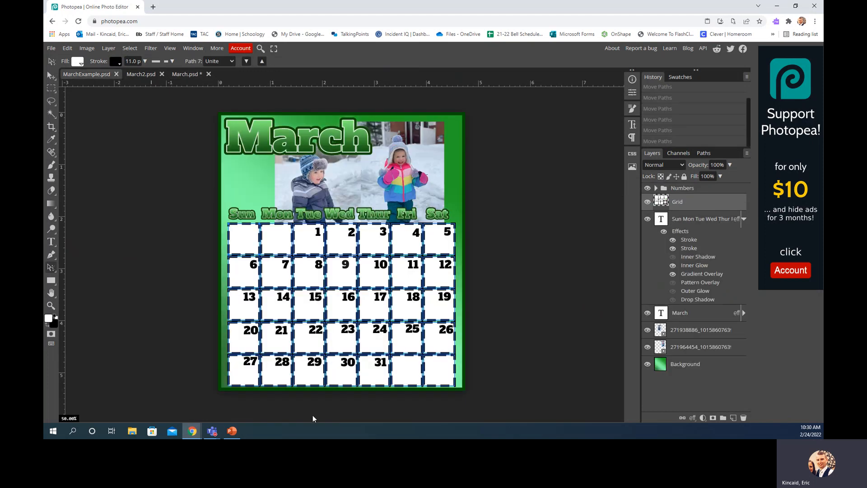